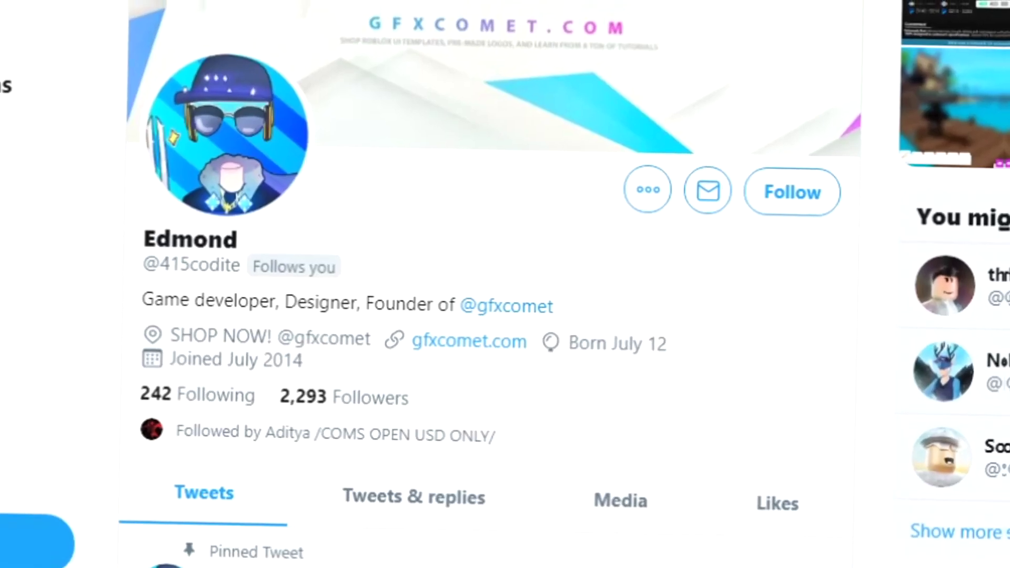
Follow the GFX Comet account and its founder's account, turning on tweet notifications for both.
left_click(786, 203)
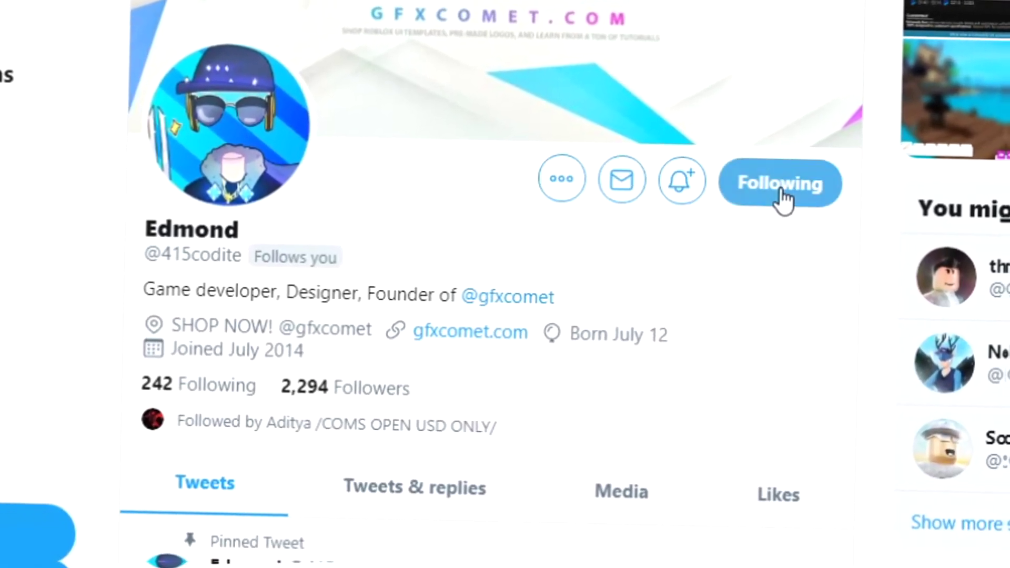
left_click(688, 187)
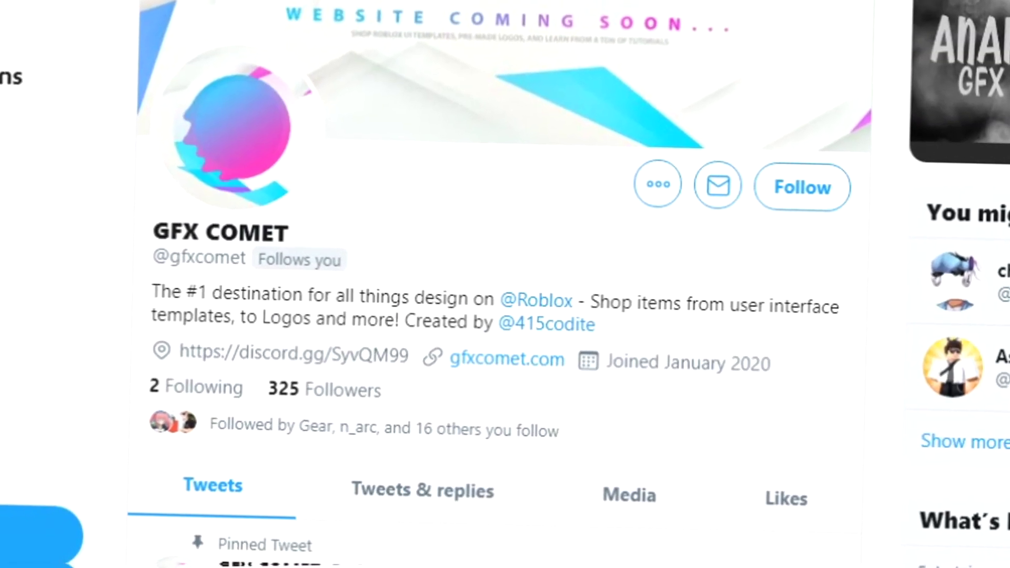
left_click(800, 199)
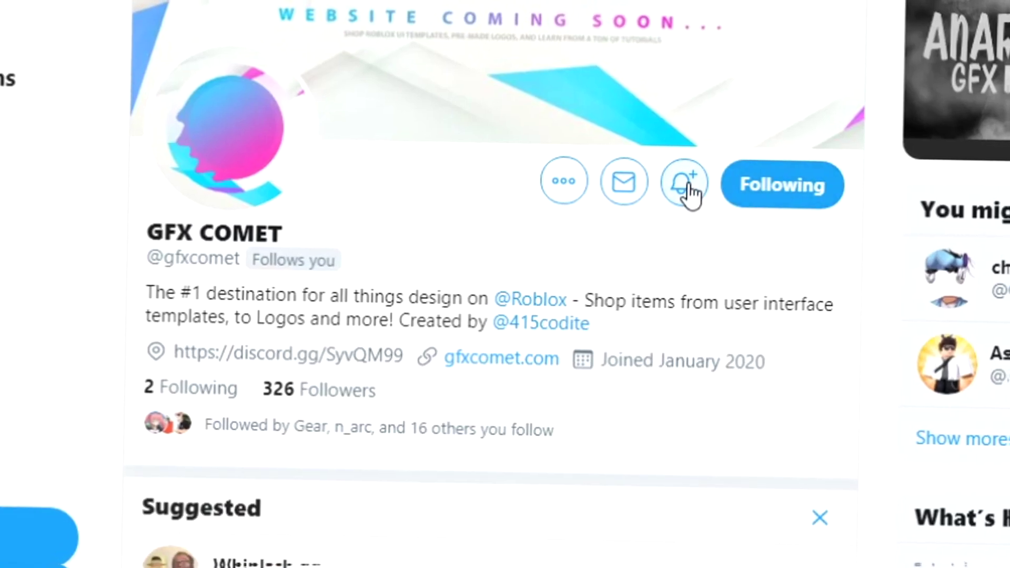
left_click(682, 190)
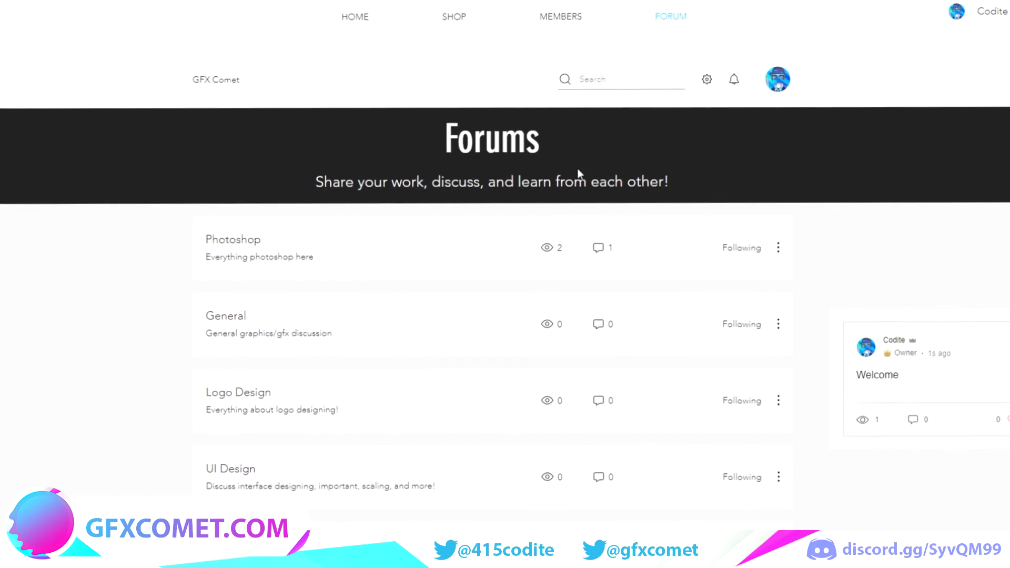
scroll(479, 200, "down", 5)
scroll(445, 264, "up", 5)
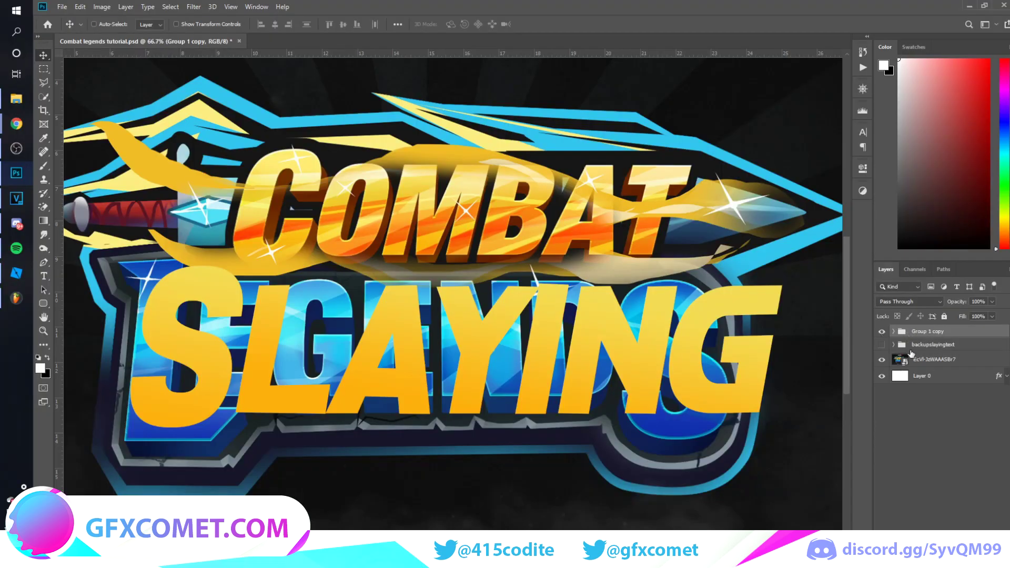
Duplicate the SLAYING text group as a smart object, leaving only the copy visible without the original group and reference logo.
right_click(921, 332)
left_click(923, 298)
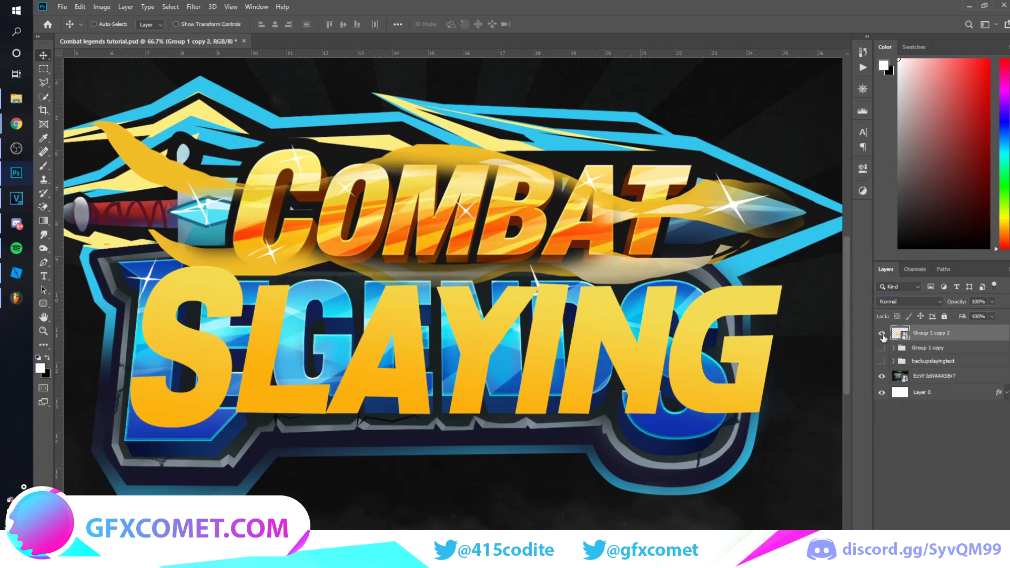
left_click(881, 334)
left_click(882, 376)
Centre the SLAYING smart object horizontally and vertically on the canvas.
left_click_drag(711, 378, 689, 351)
key("ctrl+minus")
key("ctrl+minus")
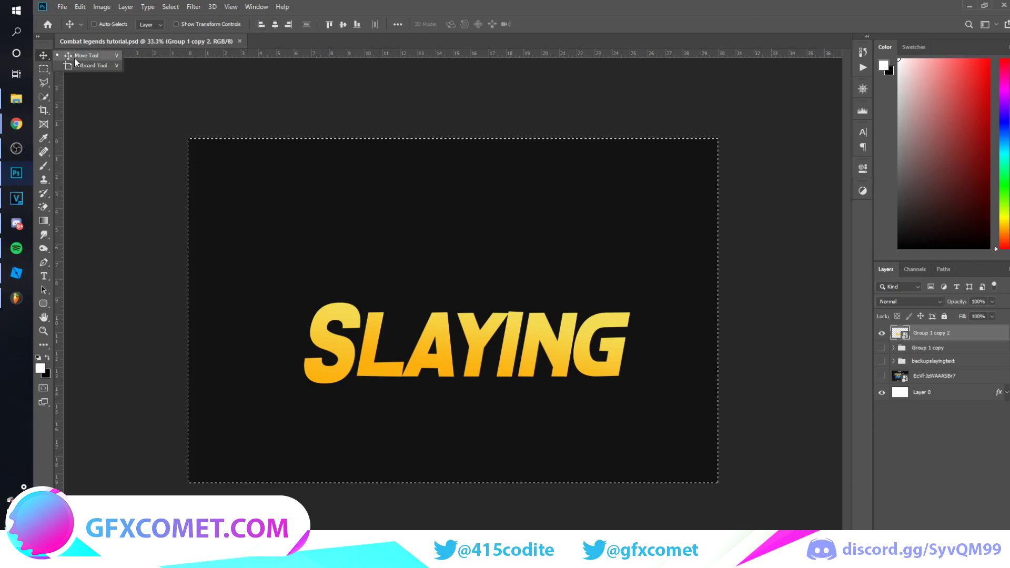
left_click(274, 26)
left_click(343, 24)
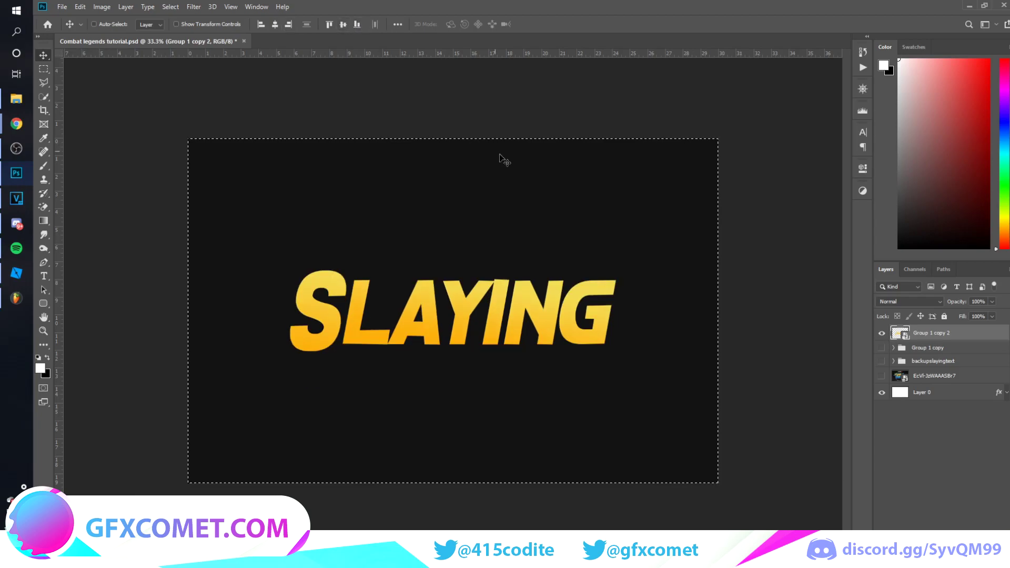
Enlarge the SLAYING text around the canvas centre and clear the canvas selection.
key("ctrl+plus")
key("ctrl+plus")
key("ctrl+minus")
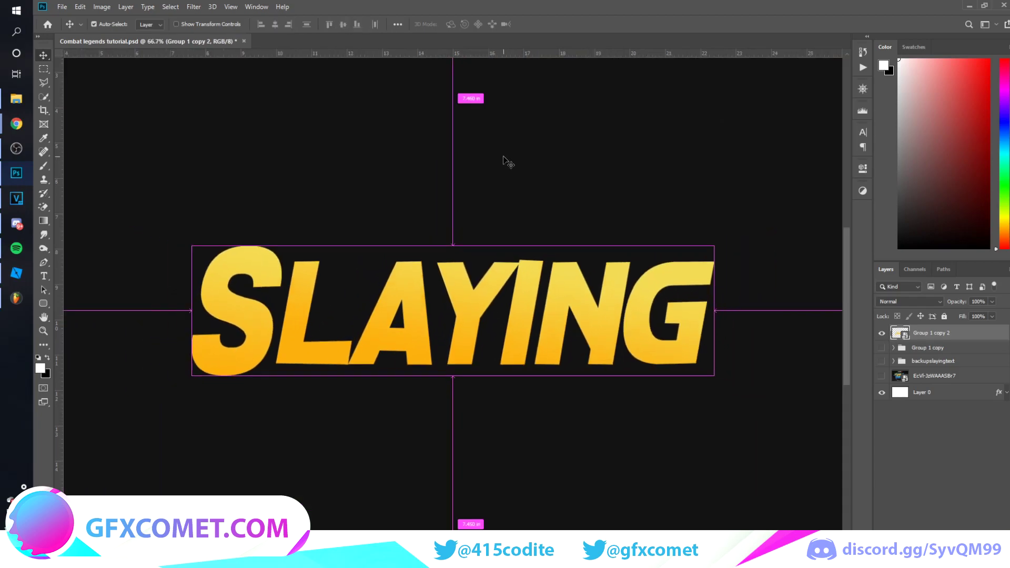
key("ctrl+minus")
key("ctrl+minus")
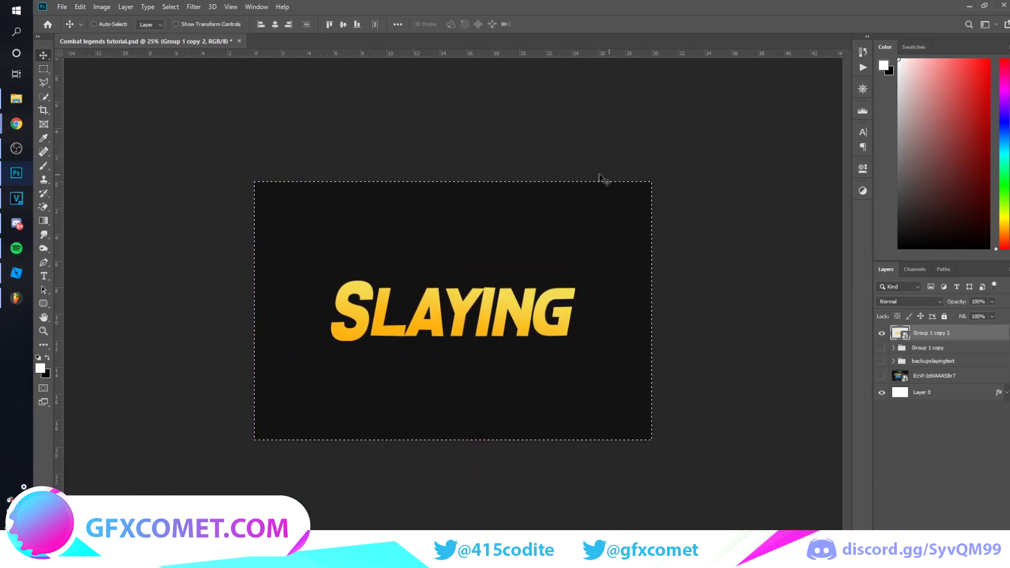
key("ctrl+d")
key("ctrl+plus")
key("ctrl+plus")
key("ctrl+plus")
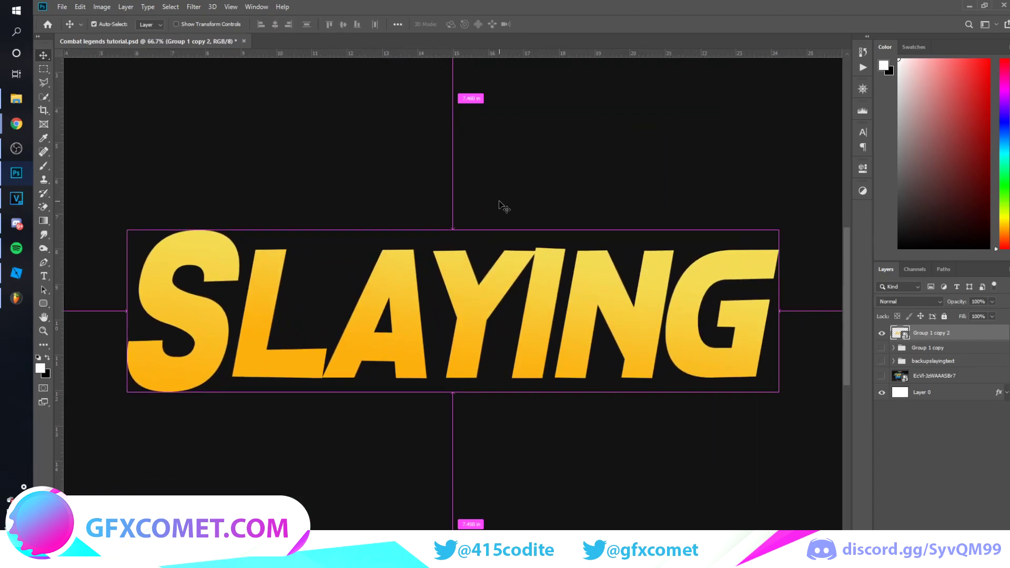
Show the reference logo layer and nudge it upward until its COMBAT word sits above the SLAYING text.
left_click(882, 348)
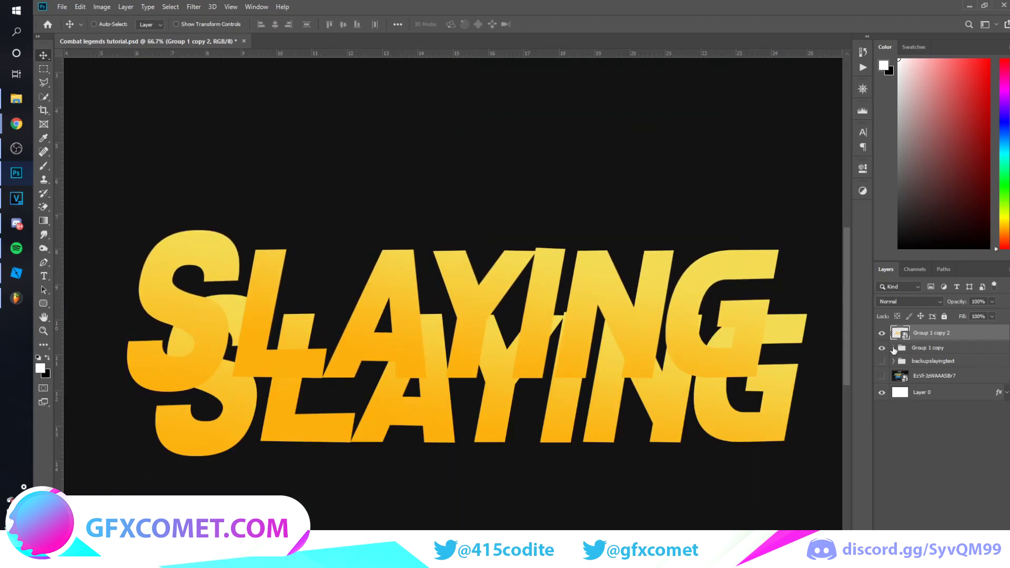
left_click(882, 347)
left_click(882, 376)
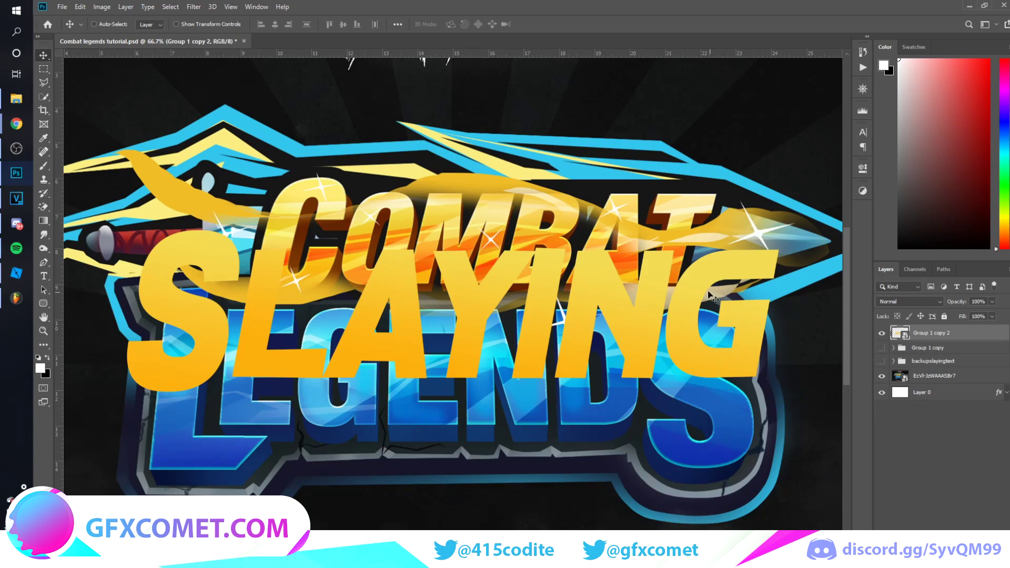
left_click(937, 376)
key("shift+Up")
key("shift+Up")
key("shift+Up")
key("shift+Up")
key("shift+Up")
key("shift+Up")
key("shift+Up")
key("shift+Up")
key("shift+Up")
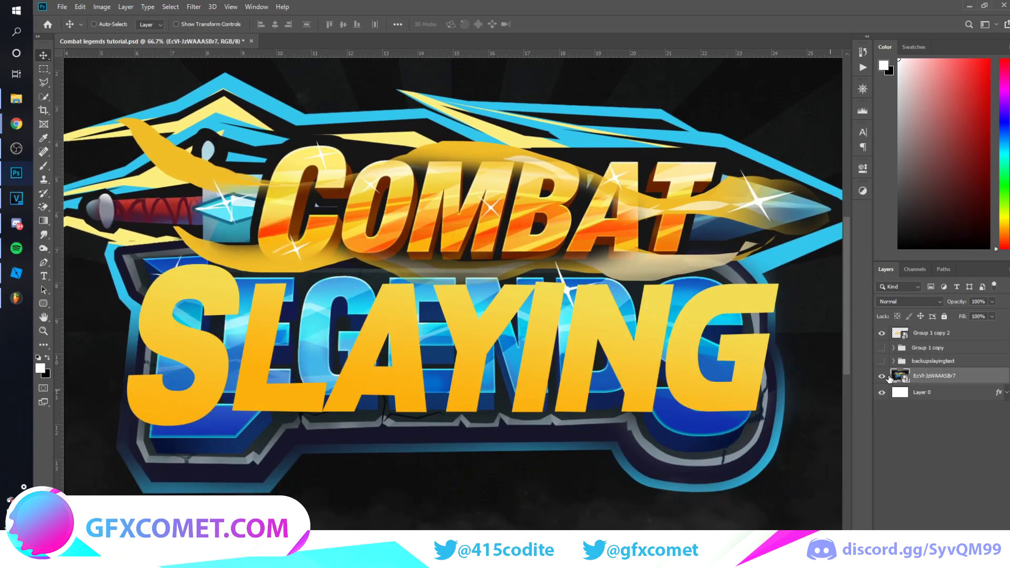
Add an empty layer clipped to the SLAYING smart object and reset the foreground and background colours to default.
left_click(941, 335)
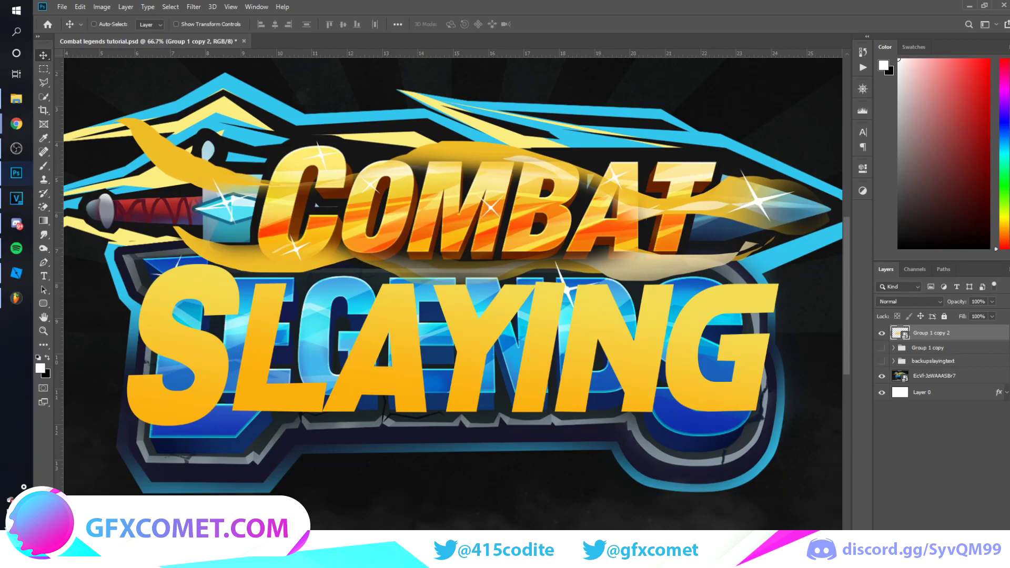
key("ctrl+shift+alt+n")
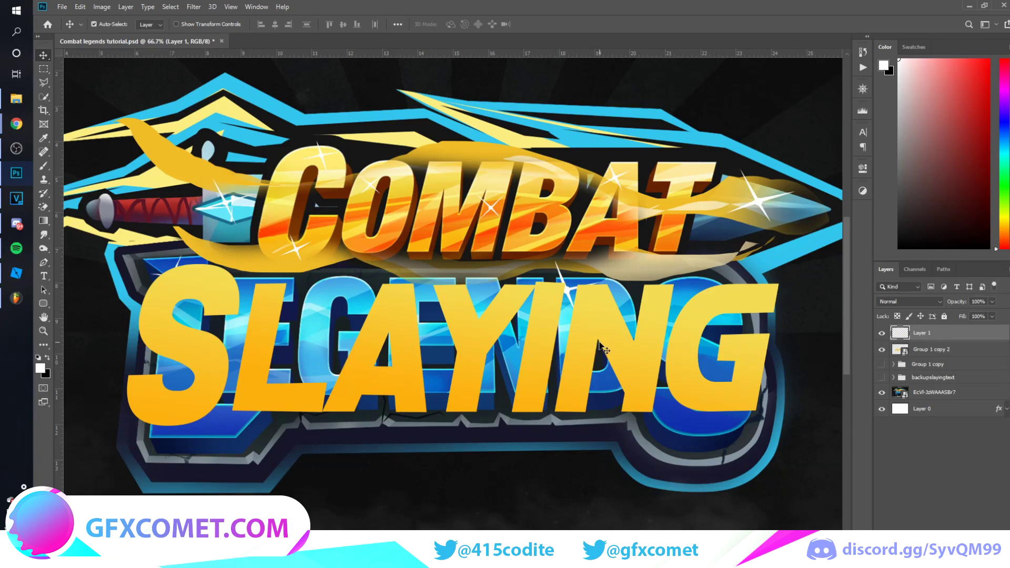
scroll(601, 345, "up", 1)
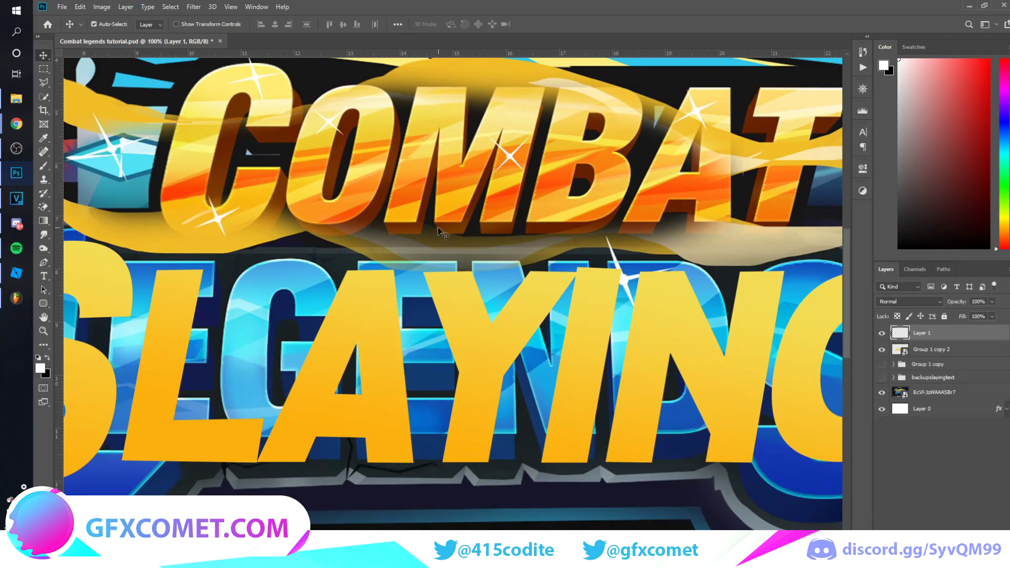
scroll(439, 230, "down", 1)
left_click(44, 262)
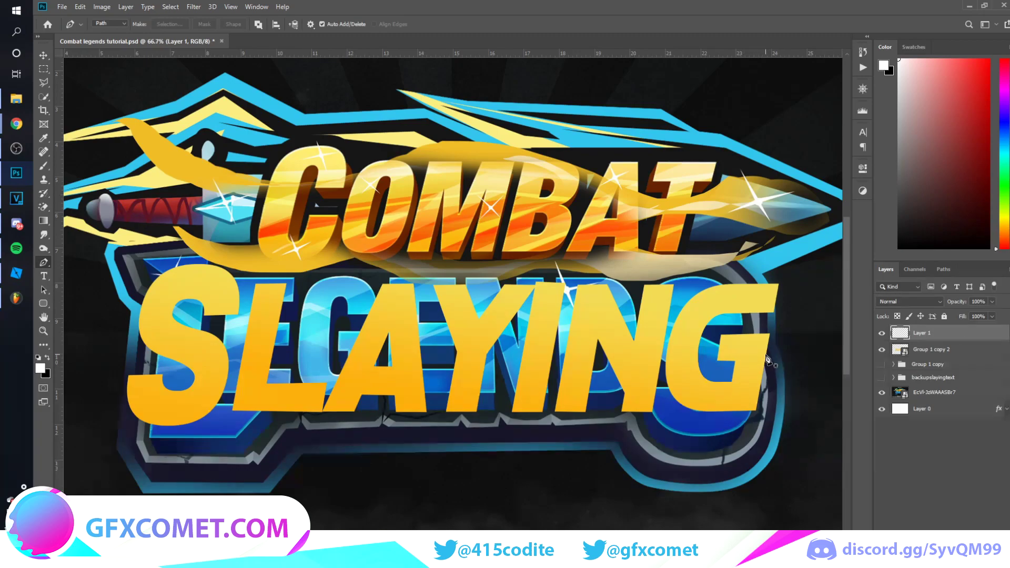
left_click(922, 338, "alt")
key("d")
left_click(434, 291)
left_click(393, 326)
left_click(422, 376)
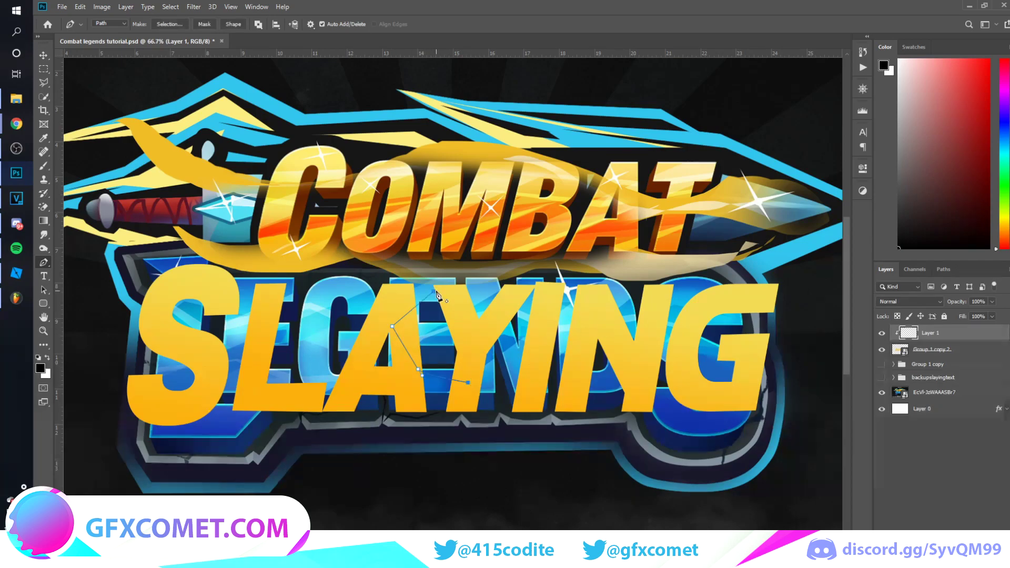
left_click(233, 25)
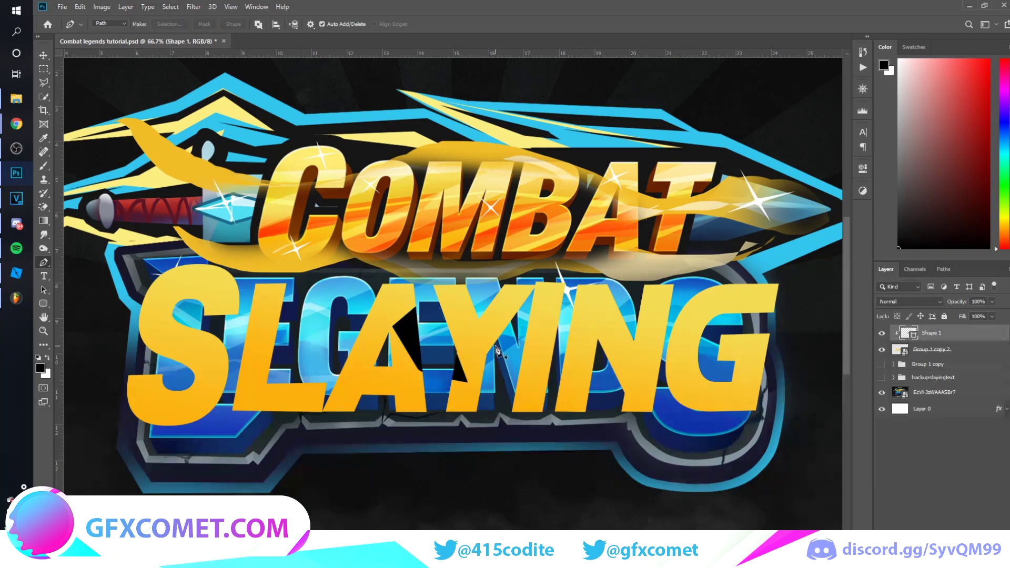
key("v")
left_click_drag(472, 340, 519, 325)
key("ctrl+z")
key("ctrl+z")
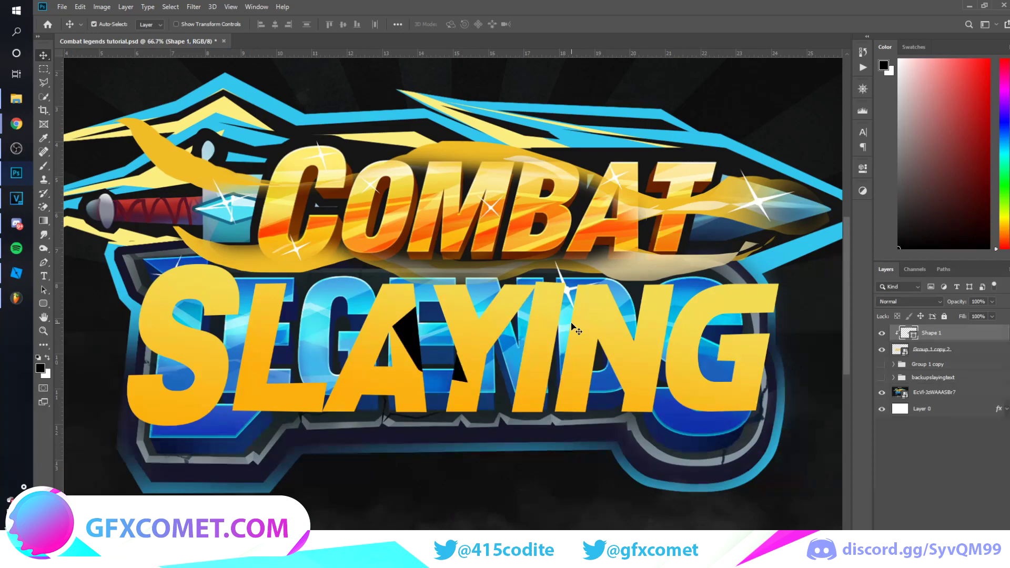
Set the Pen tool to Shape mode with a black fill and no stroke.
left_click(50, 263)
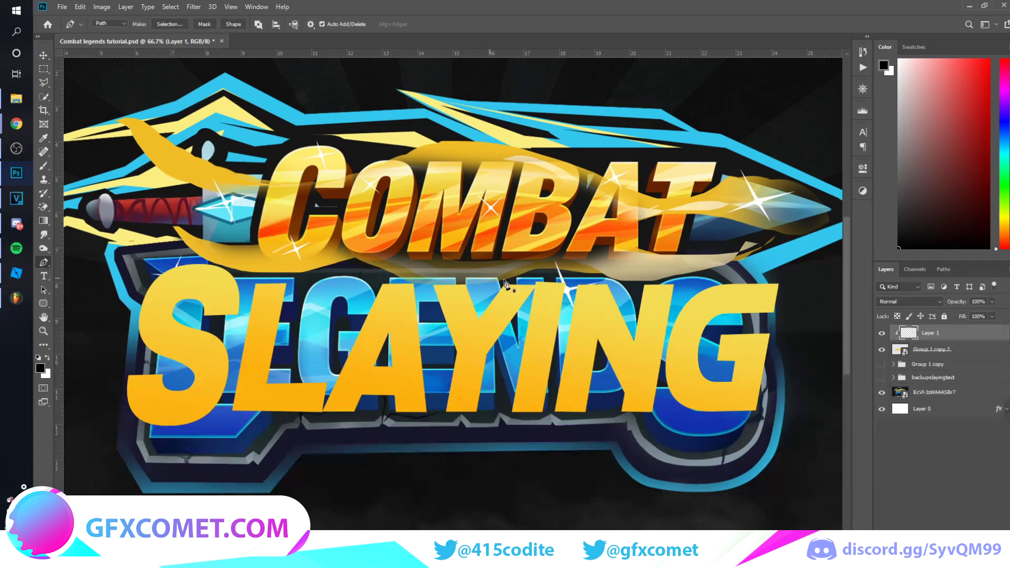
left_click(115, 32)
left_click(151, 24)
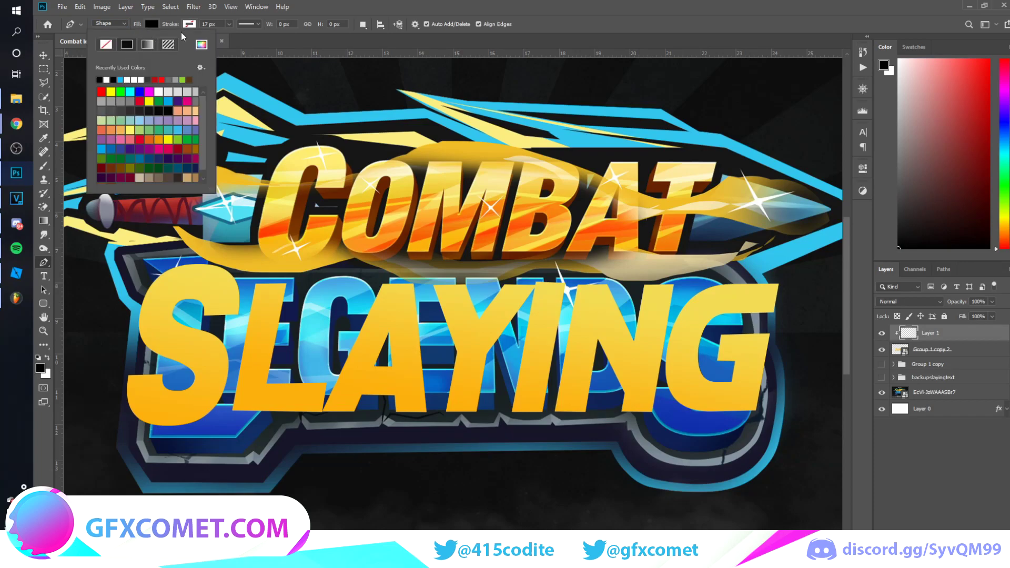
left_click(374, 5)
left_click(210, 27)
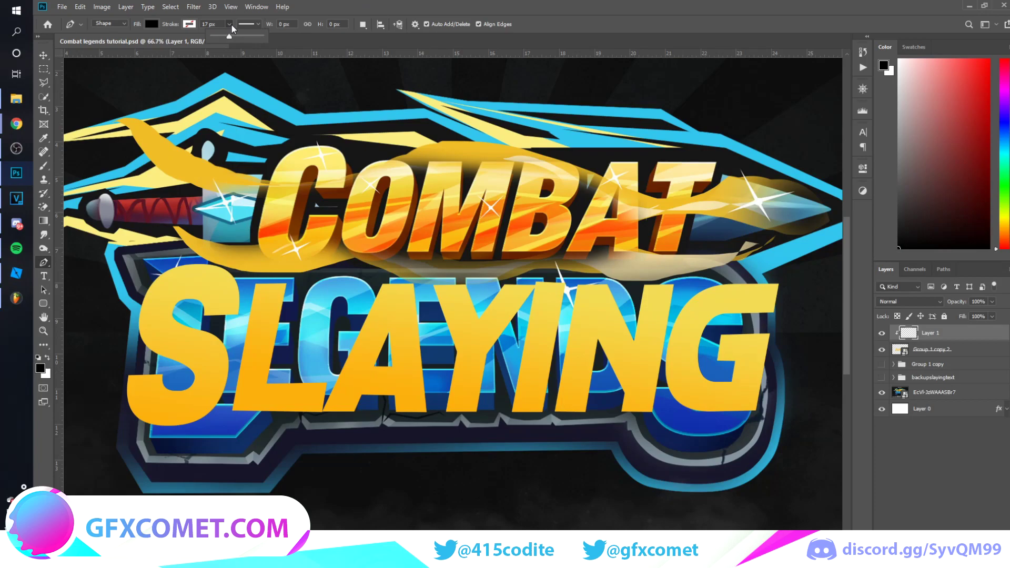
Draw a tapered black slash about 1370 by 240 px from left of the S to the upper part of the I.
left_click(101, 370)
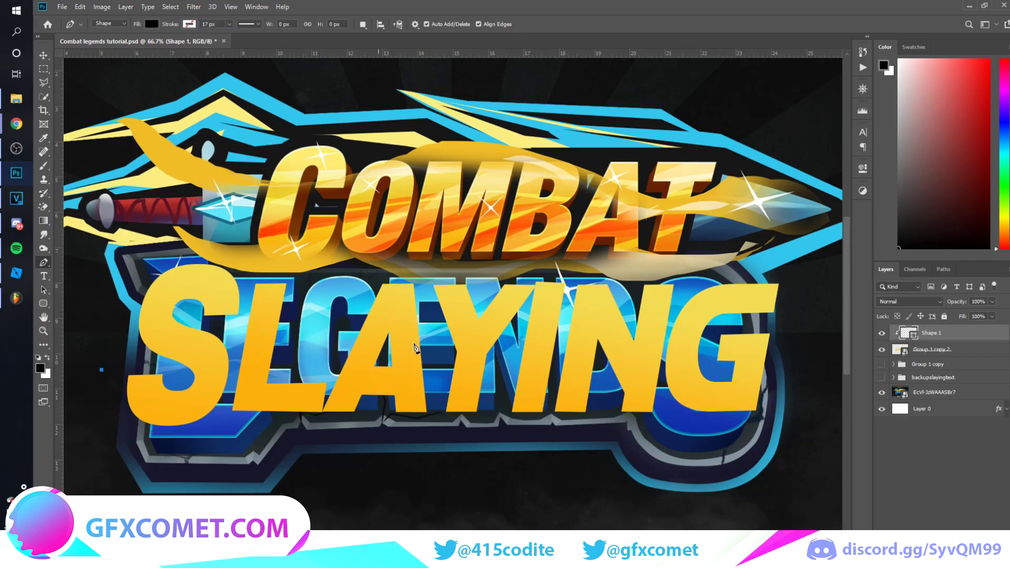
left_click(584, 315)
left_click(99, 400)
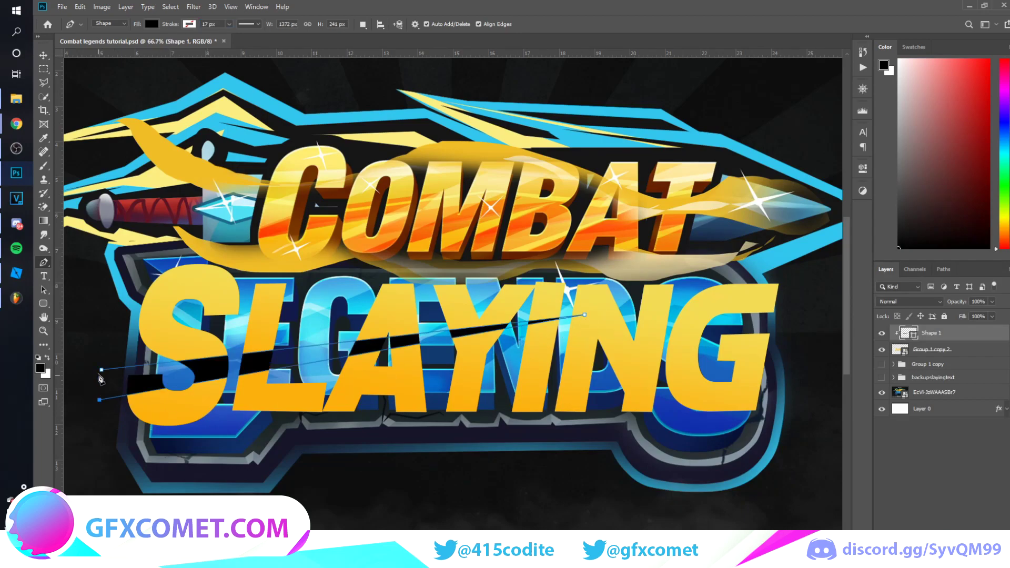
left_click(102, 371)
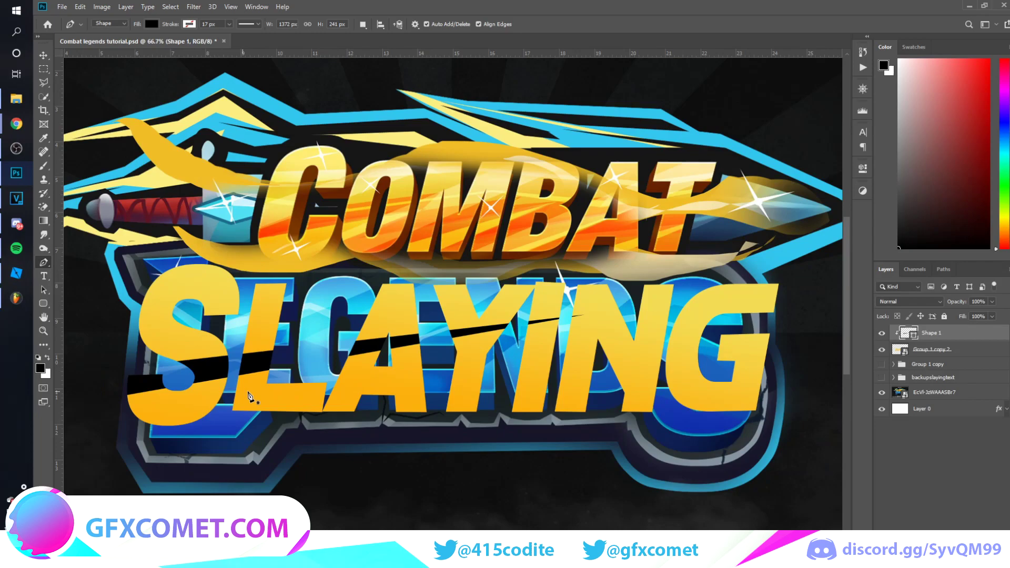
Draw a second tapered slash about 1020 by 310 px from below the L to the N and clip it to the text.
left_click(250, 429)
left_click(610, 317)
left_click(414, 426)
left_click(251, 429)
left_click(940, 337, "alt")
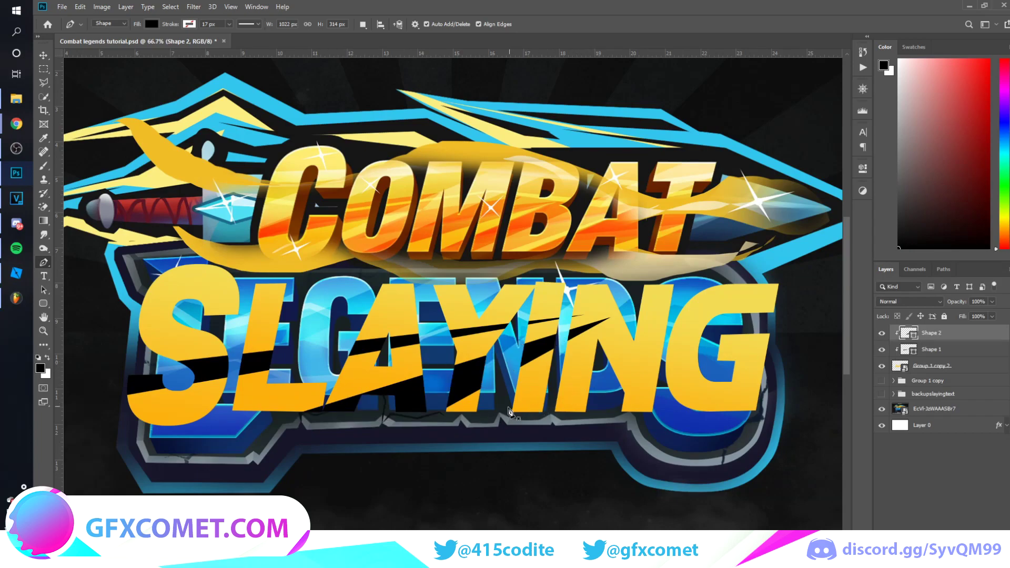
Draw a broad four-point slash about 930 by 410 px from below the I past the G, clip it to the text and save.
left_click(486, 427)
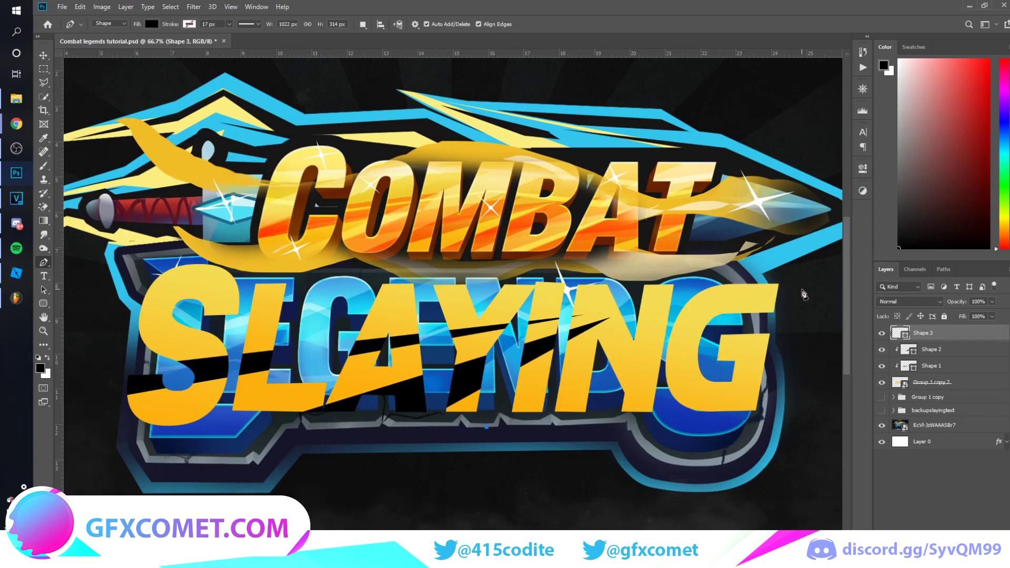
left_click(801, 290)
left_click(814, 317)
left_click(600, 436)
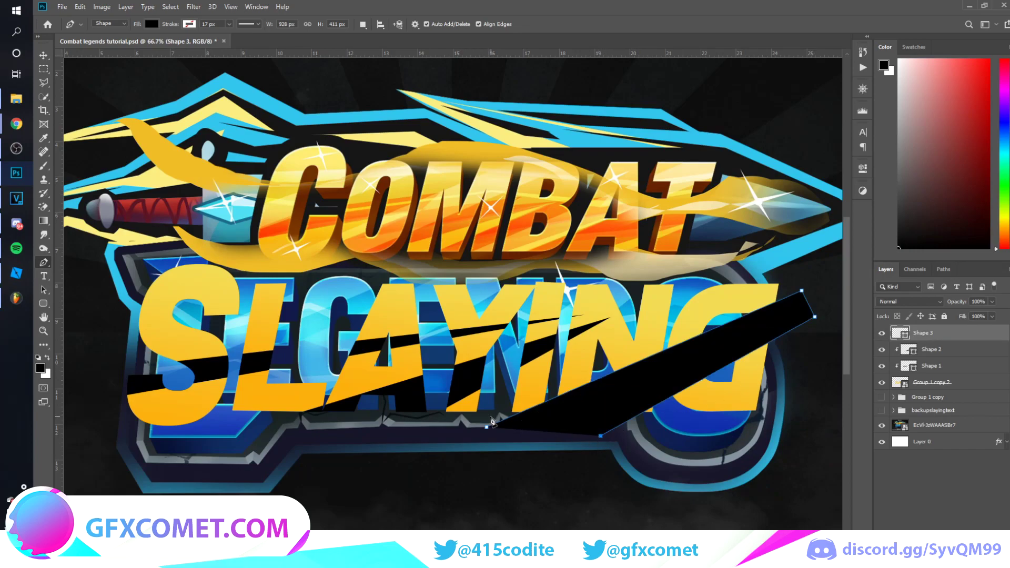
left_click(487, 429)
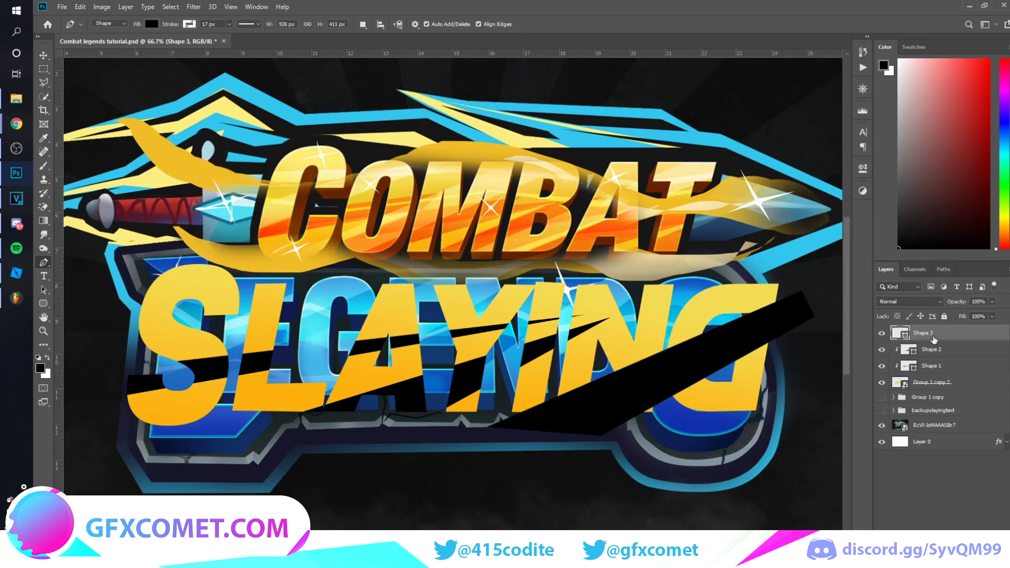
left_click(932, 337, "alt")
key("ctrl+s")
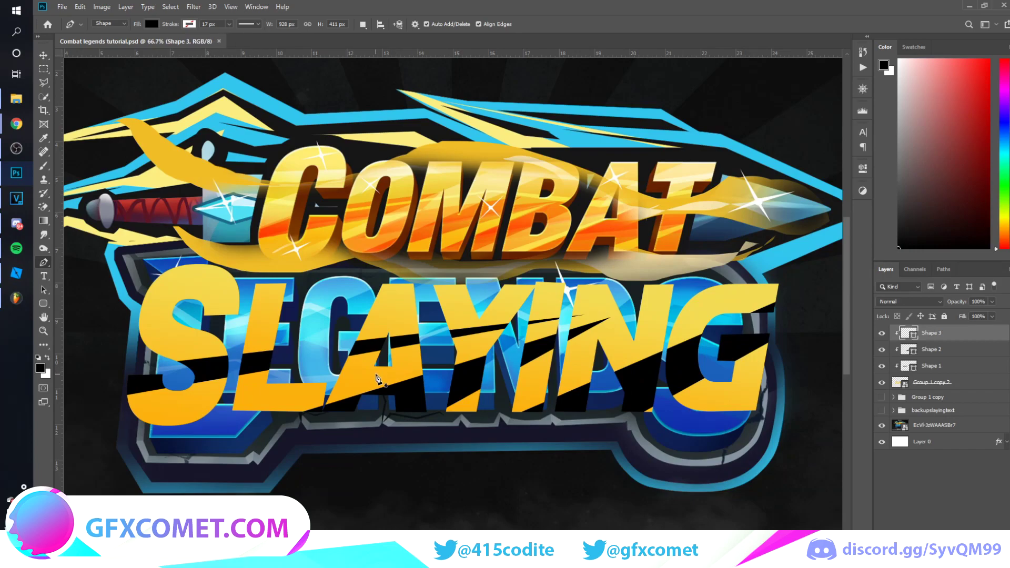
Draw a thin tapered slash about 920 by 120 px from the S to the top of the I and clip it to the text.
left_click(205, 343)
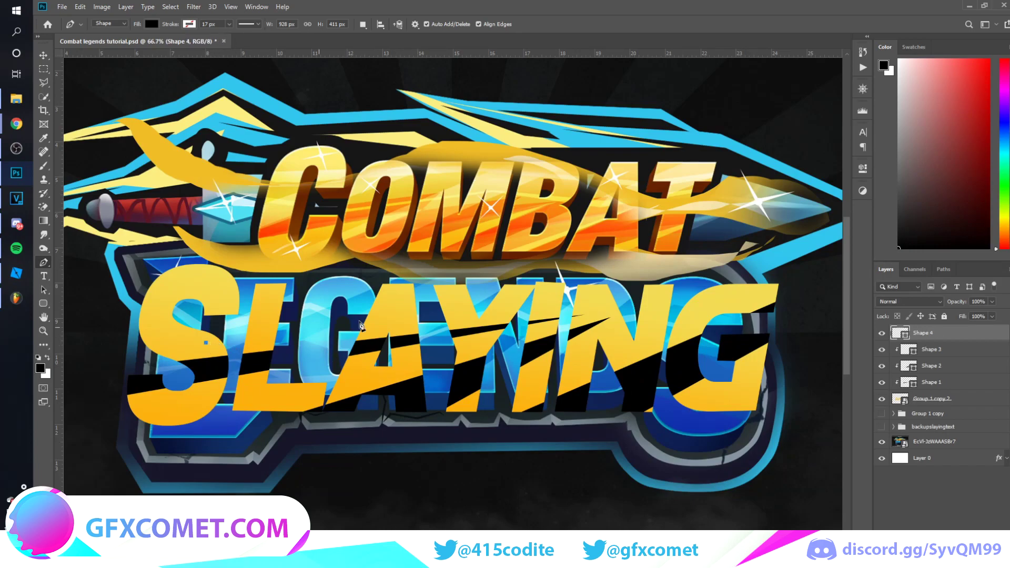
left_click(531, 313)
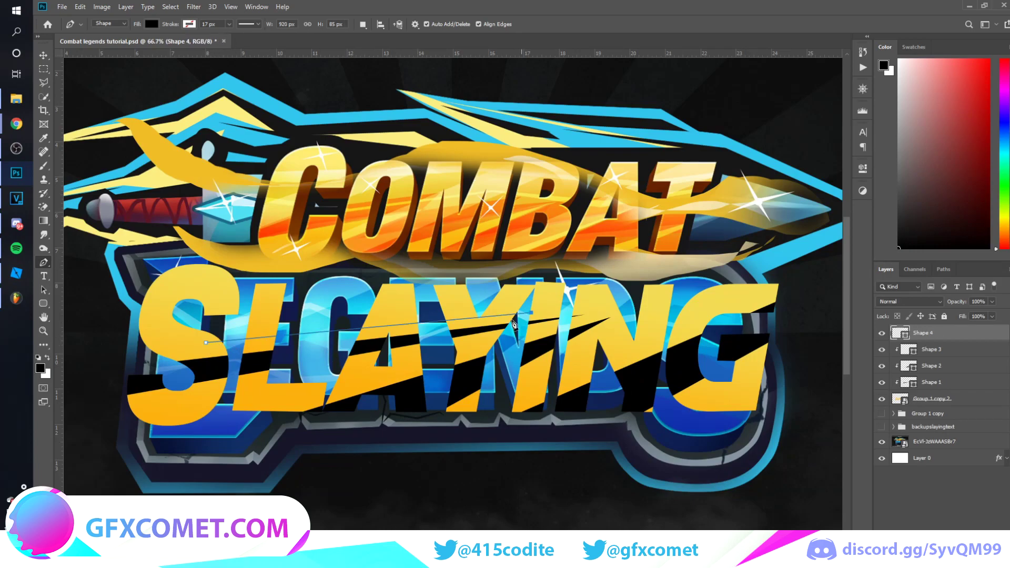
left_click(206, 355)
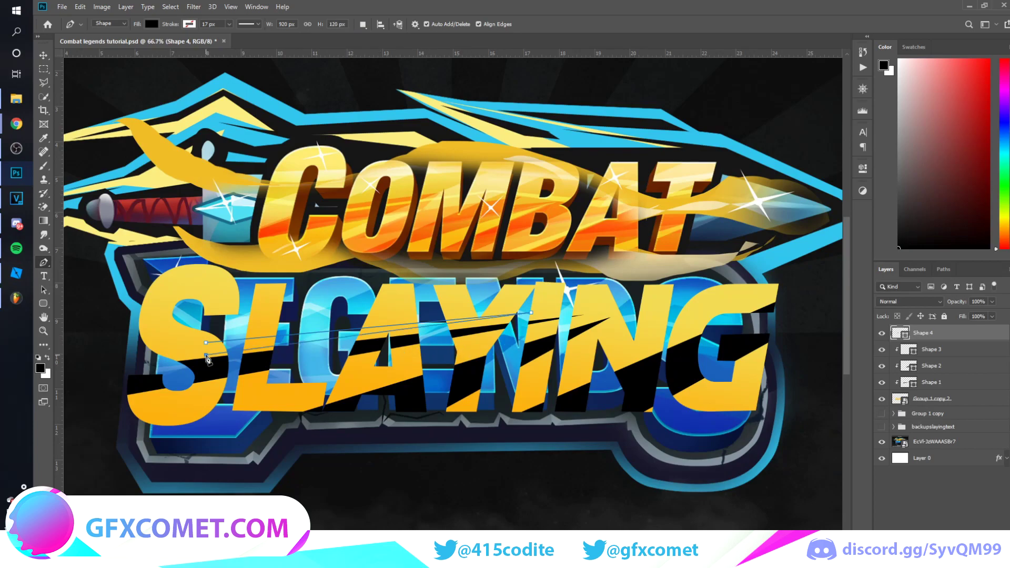
key("Return")
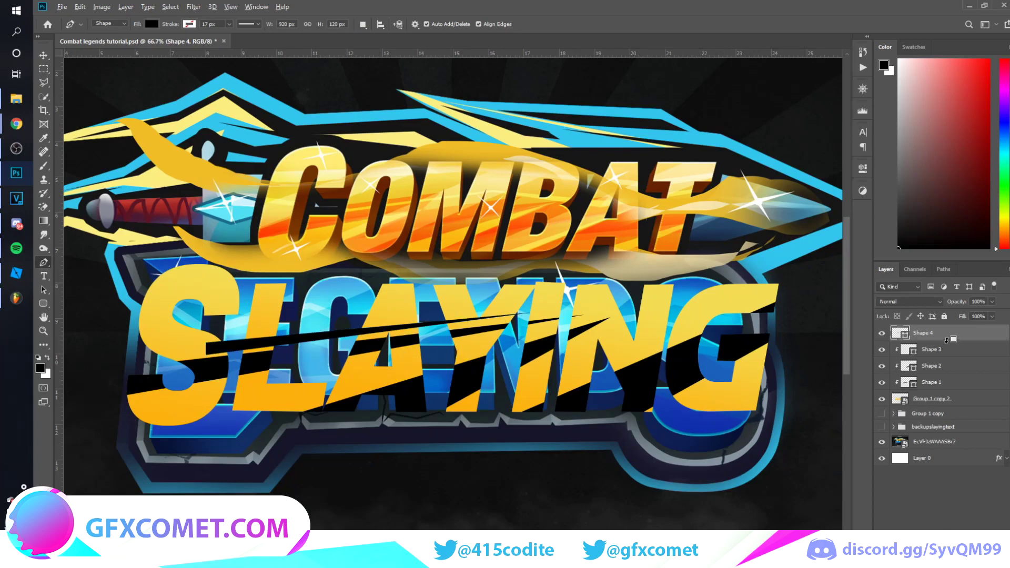
left_click(946, 341, "alt")
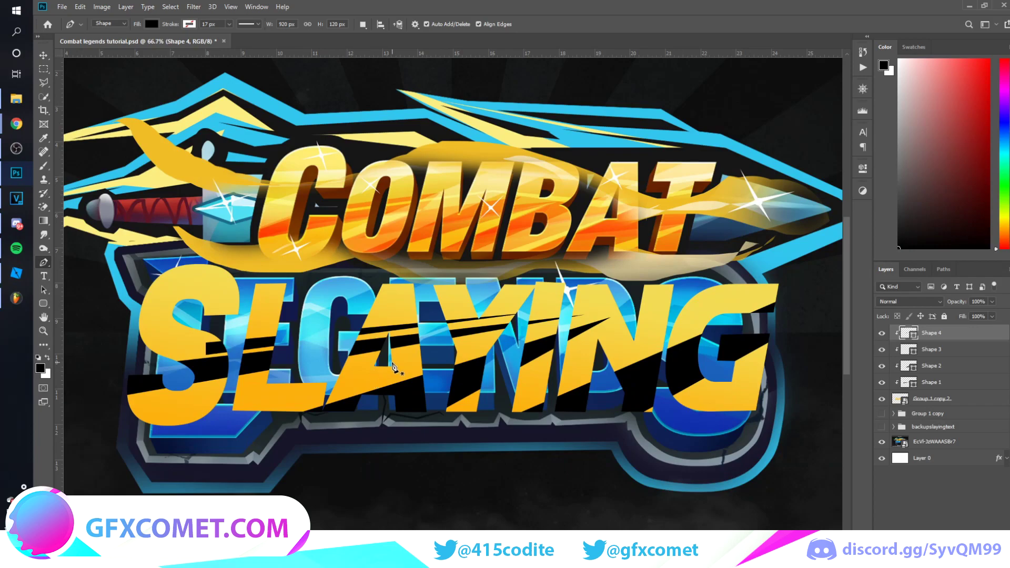
Draw a narrow slash about 1043 by 321 px tapering from below the L up to the N and clip it to the text.
left_click(578, 317)
left_click(211, 432)
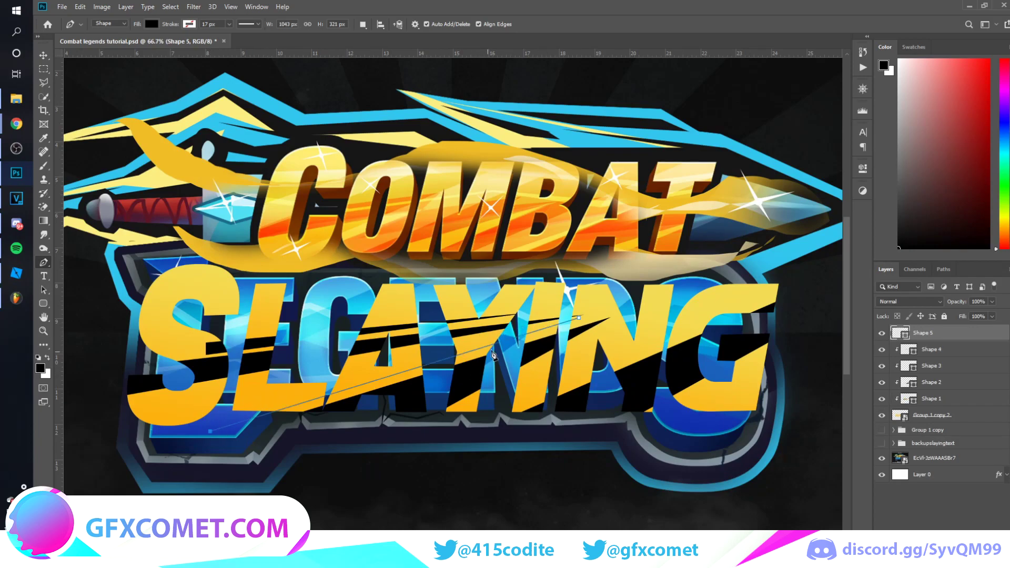
left_click(223, 417)
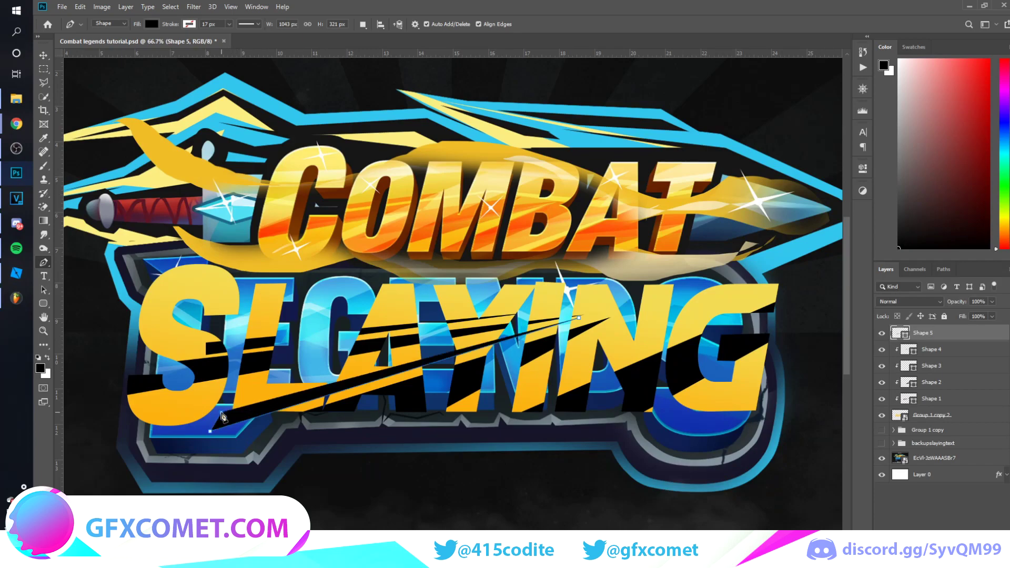
left_click(578, 318)
key("v")
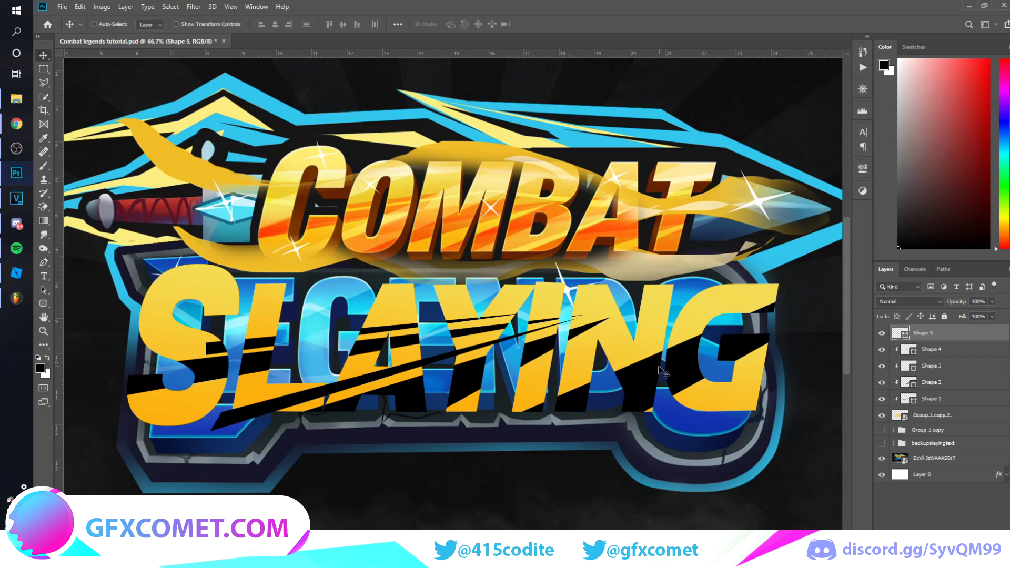
left_click(954, 338, "alt")
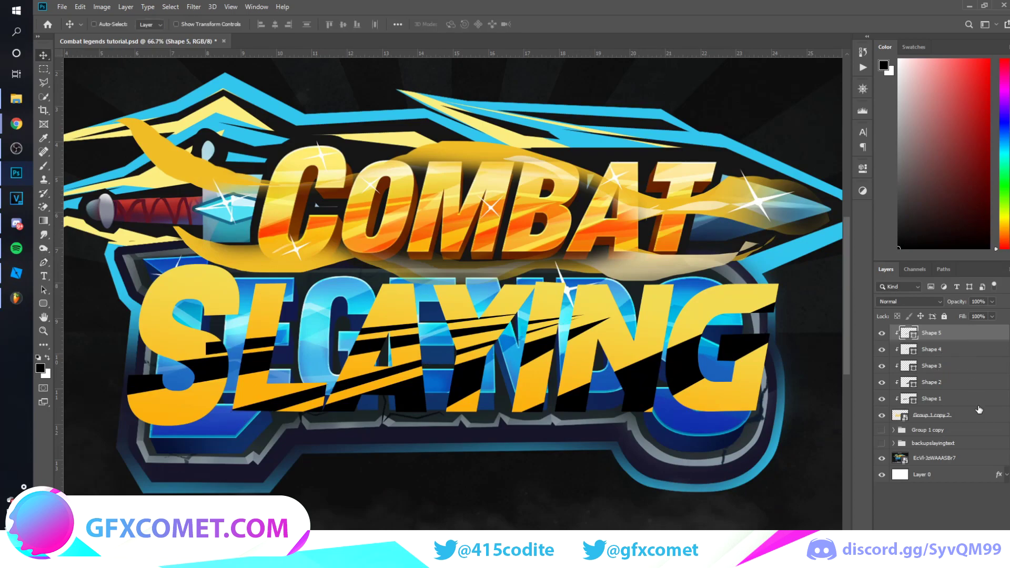
Merge the five slash shapes into one clipped layer and set its blend mode to Overlay.
left_click(963, 398, "shift")
left_click(947, 332)
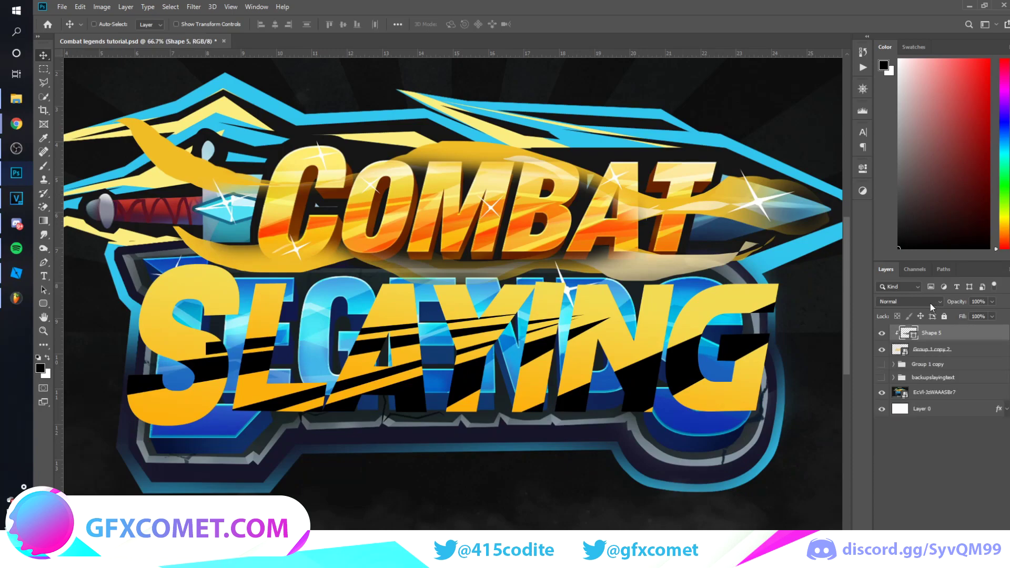
left_click(908, 301)
left_click(921, 433)
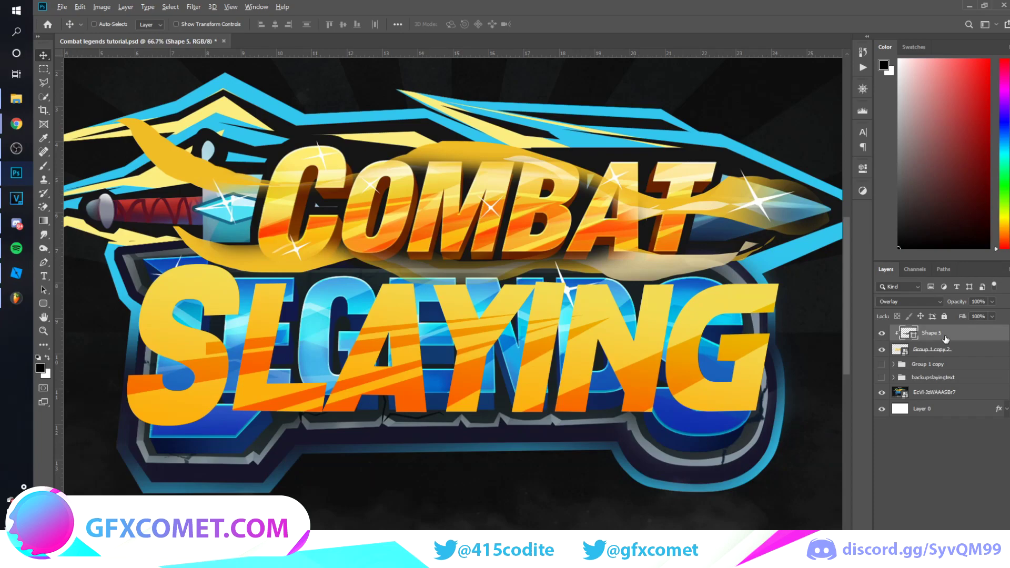
Duplicate the merged slash layer, clip the copy to the text and lower its opacity to 23%.
key("ctrl+j")
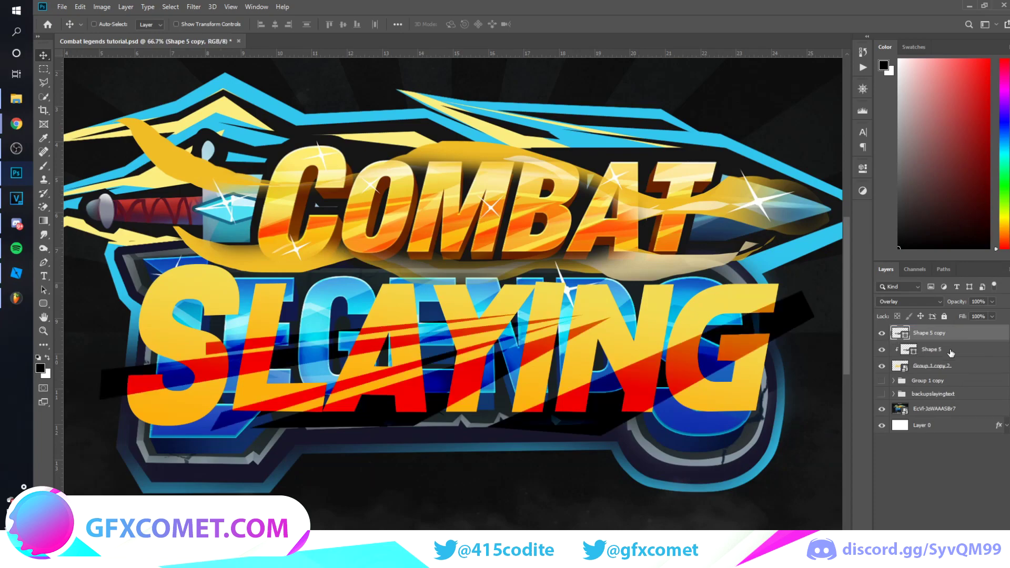
left_click(951, 339, "alt")
mouse_move(958, 305)
left_mouse_down()
mouse_move(820, 315)
mouse_move(843, 312)
mouse_move(831, 313)
left_mouse_up()
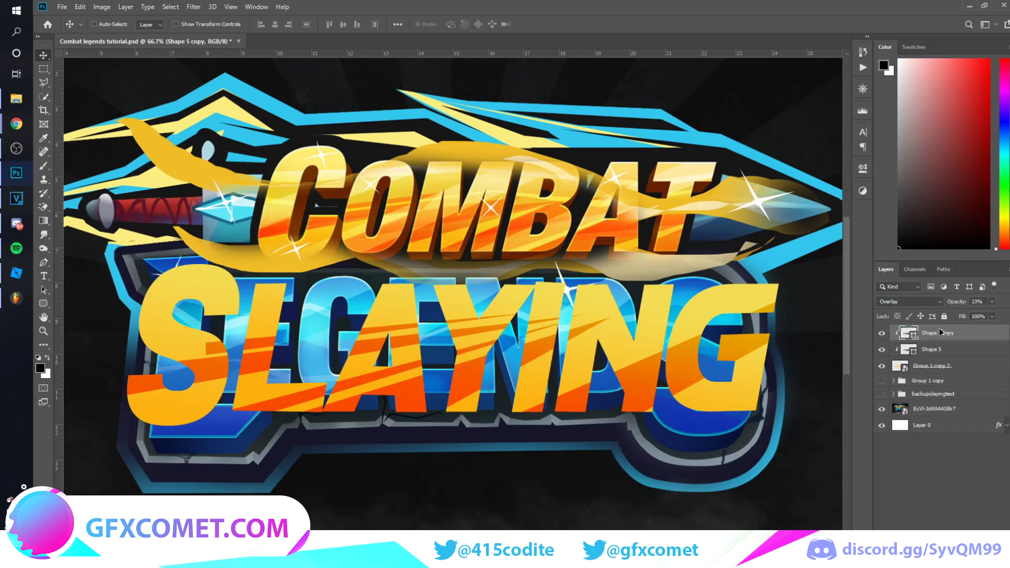
Add another clipped copy of the slashes, shifted slightly right and down, in white (ffffff) at 38% opacity.
key("ctrl+j")
left_click_drag(654, 392, 667, 395)
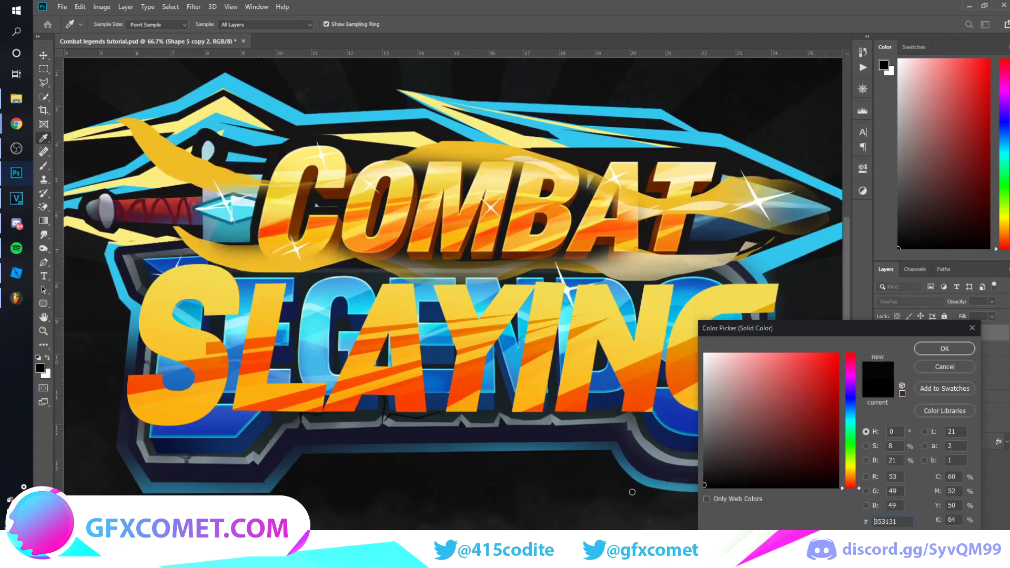
left_click_drag(632, 492, 615, 306)
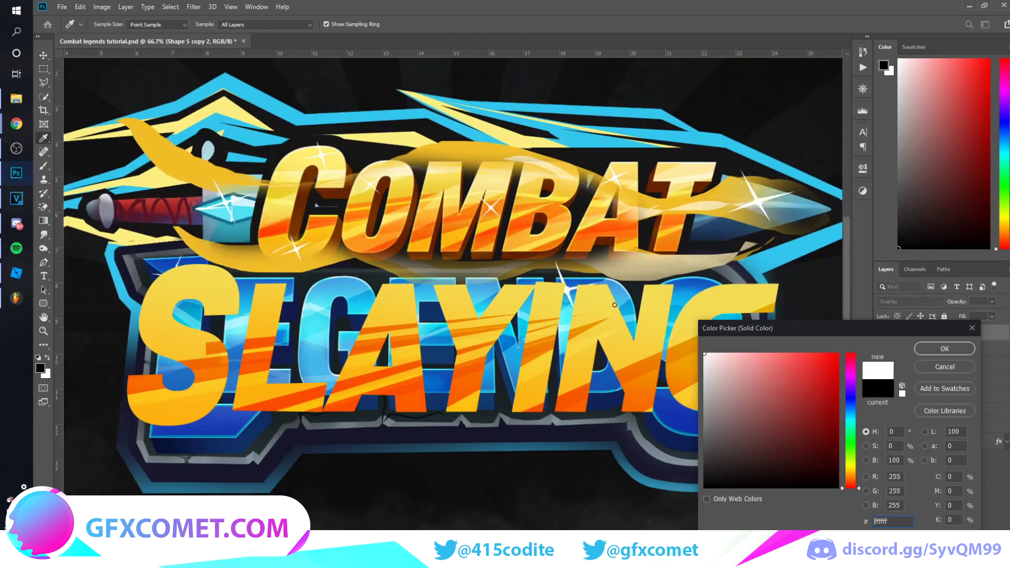
left_click(945, 349)
mouse_move(977, 308)
left_mouse_down()
mouse_move(963, 308)
mouse_move(972, 308)
left_mouse_up()
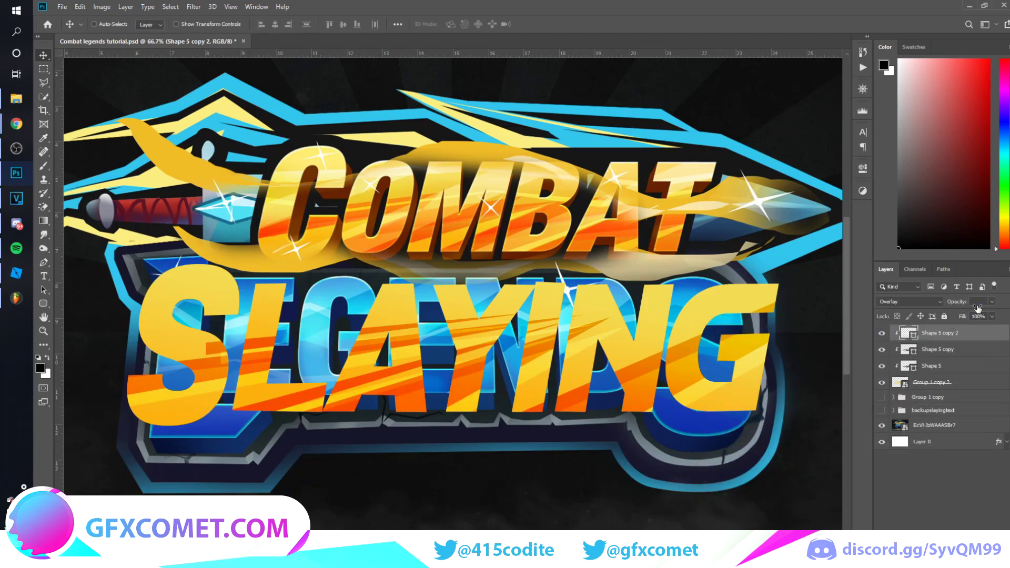
Rasterize the white slash copy so it can be erased, and switch to the regular Eraser tool.
key("e")
left_click(468, 227)
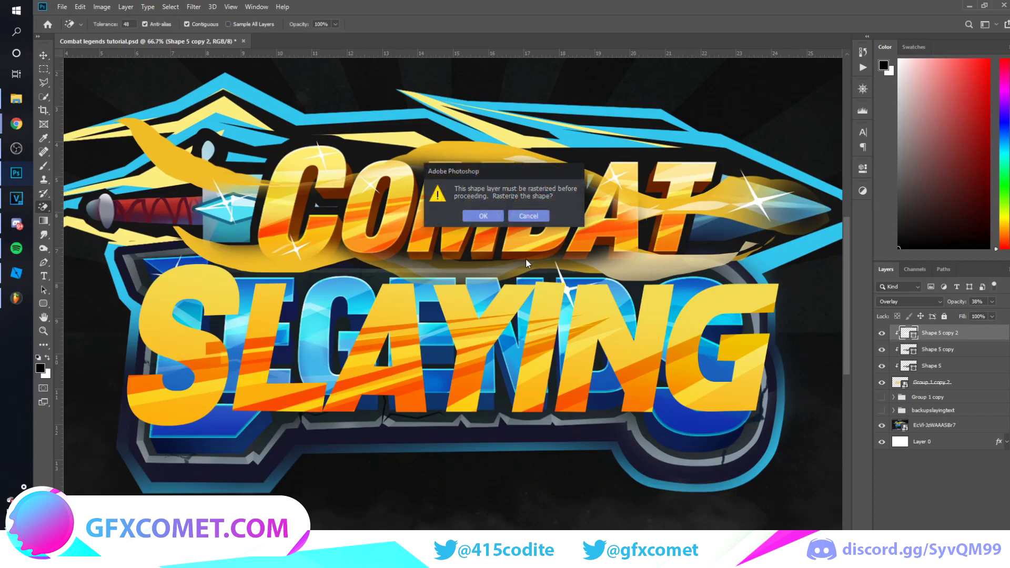
key("Escape")
key("shift+e")
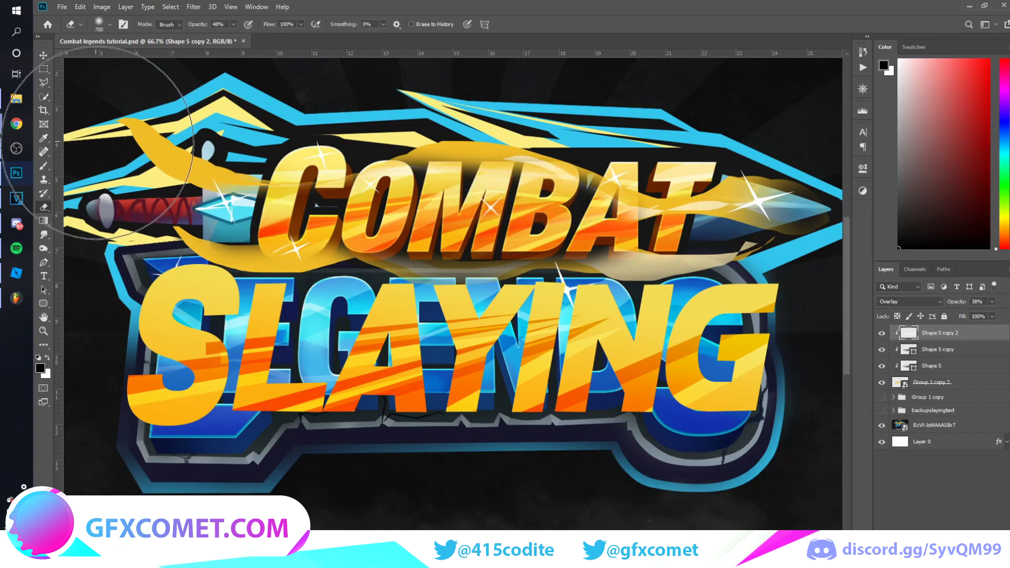
Set the eraser to 57% opacity and 74% flow with a soft 300 px brush.
left_click(109, 25)
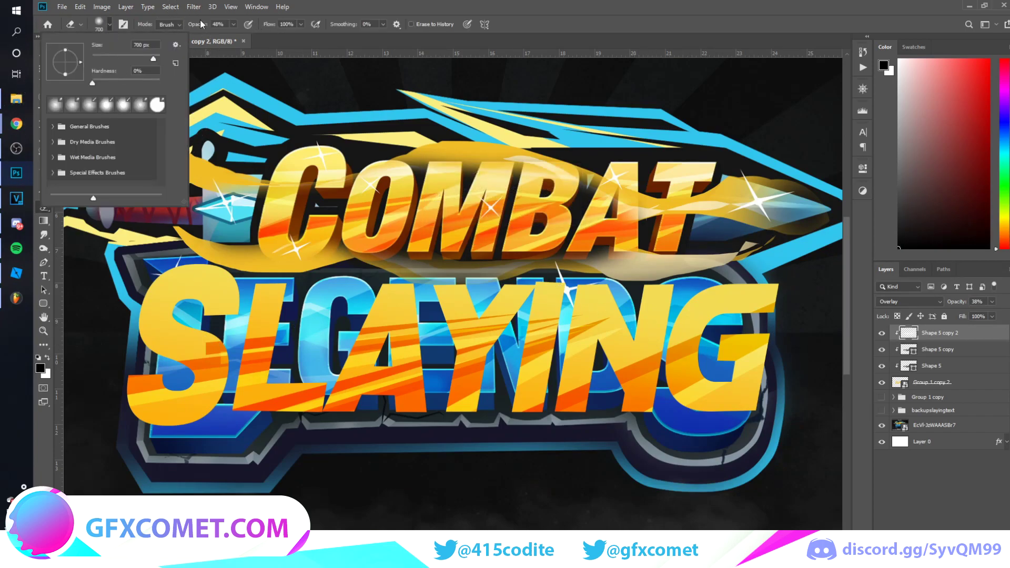
left_click_drag(200, 24, 205, 26)
left_click_drag(268, 25, 252, 25)
key("bracketleft")
key("bracketleft")
key("bracketleft")
key("bracketleft")
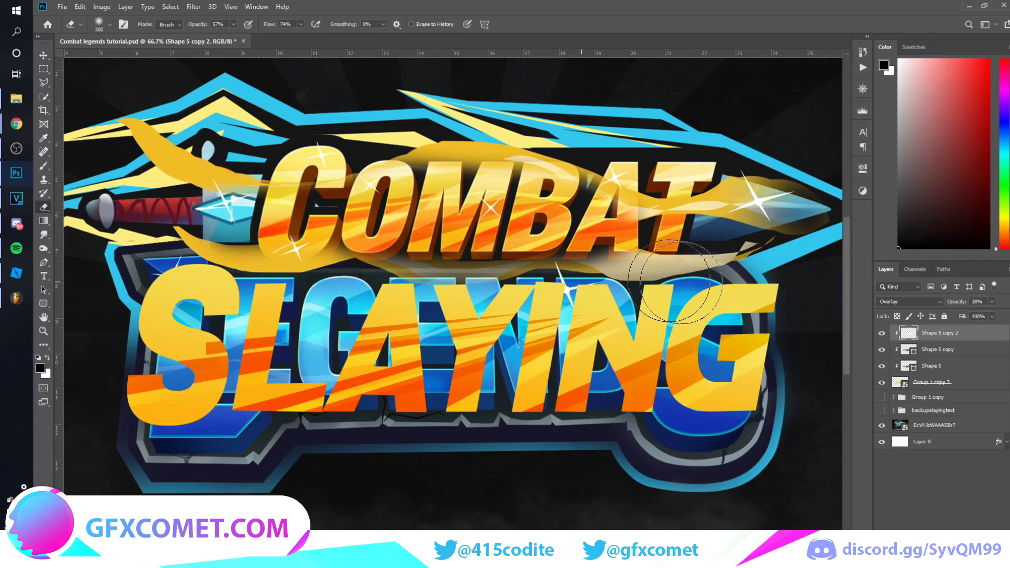
Rasterize the Shape 5 copy layer for erasing and shrink the eraser brush.
left_click(931, 349)
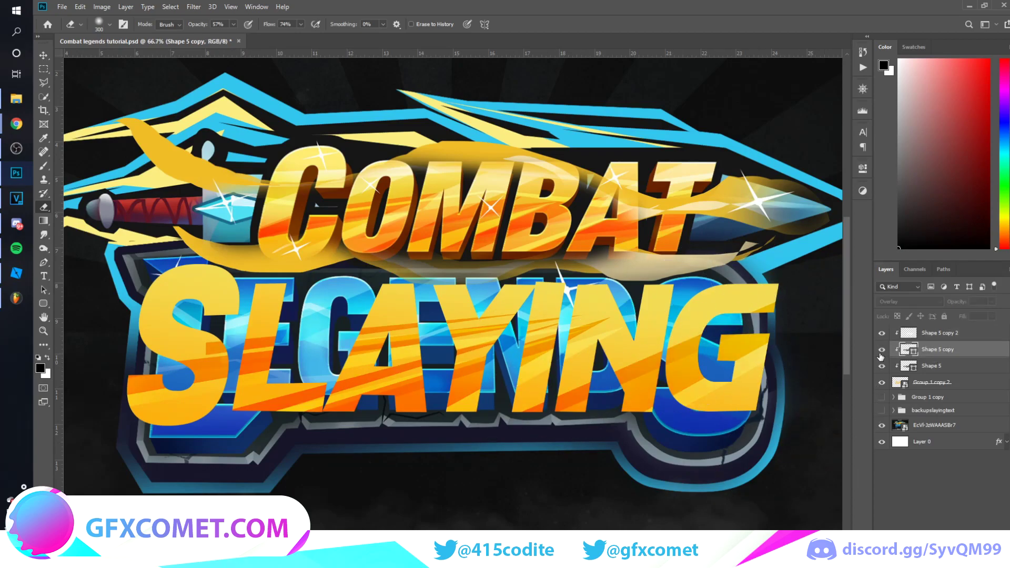
left_click(243, 368)
left_click(474, 217)
key("bracketleft")
key("bracketleft")
key("bracketleft")
key("bracketleft")
key("bracketleft")
key("bracketleft")
key("bracketleft")
key("bracketleft")
key("bracketleft")
key("bracketleft")
key("bracketleft")
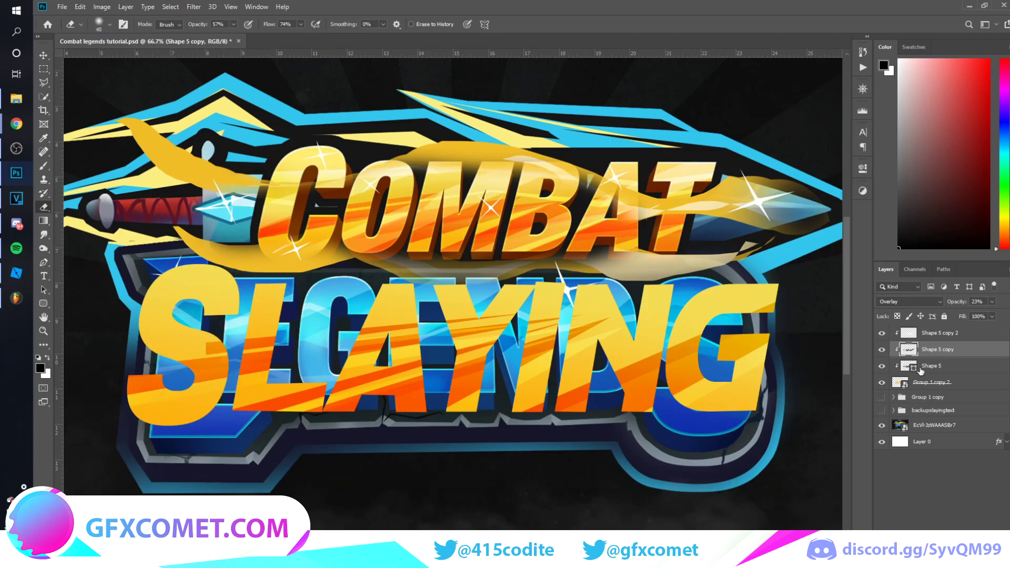
Rasterize the Shape 5 layer and try to fade its slashes over the S and L with a growing eraser brush.
left_click(920, 370)
left_click(338, 347)
left_click(480, 216)
key("bracketright")
key("bracketright")
key("bracketright")
left_click_drag(215, 340, 230, 333)
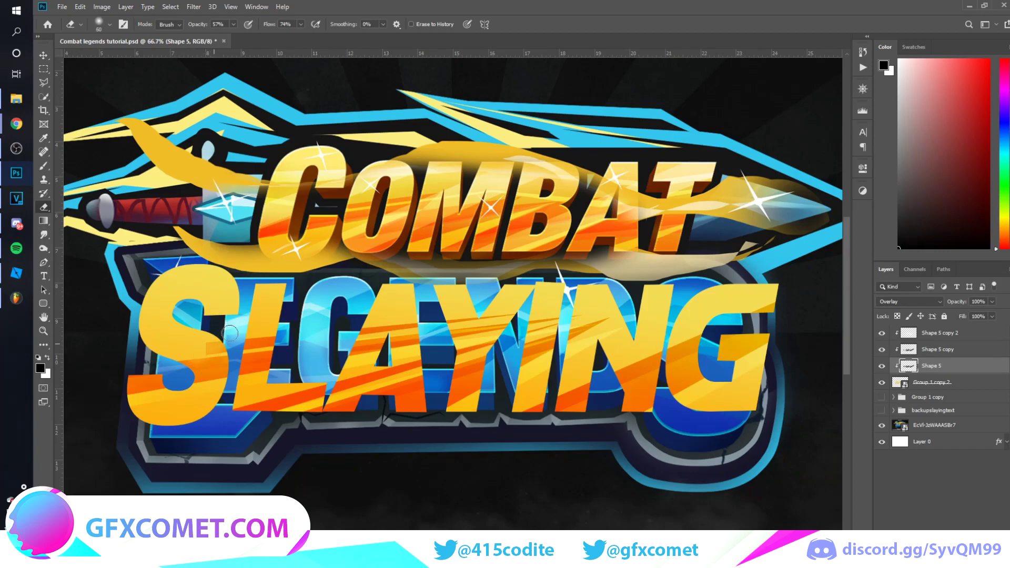
key("bracketright")
key("bracketright")
key("bracketright")
key("]")
left_click_drag(265, 358, 103, 391)
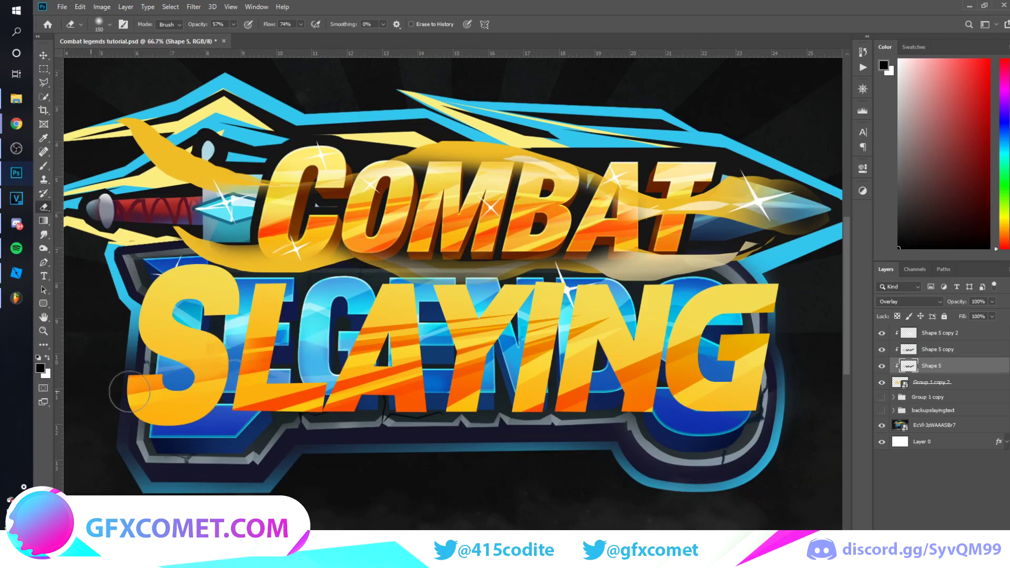
Undo the erasing, try another eraser stroke across the S, and undo the changes to the Shape 5 layer.
key("ctrl+z")
mouse_move(247, 358)
left_mouse_down()
mouse_move(206, 407)
mouse_move(198, 383)
mouse_move(133, 404)
mouse_move(116, 429)
left_mouse_up()
key("ctrl+z")
key("ctrl+z")
key("ctrl+z")
key("ctrl+z")
key("ctrl+z")
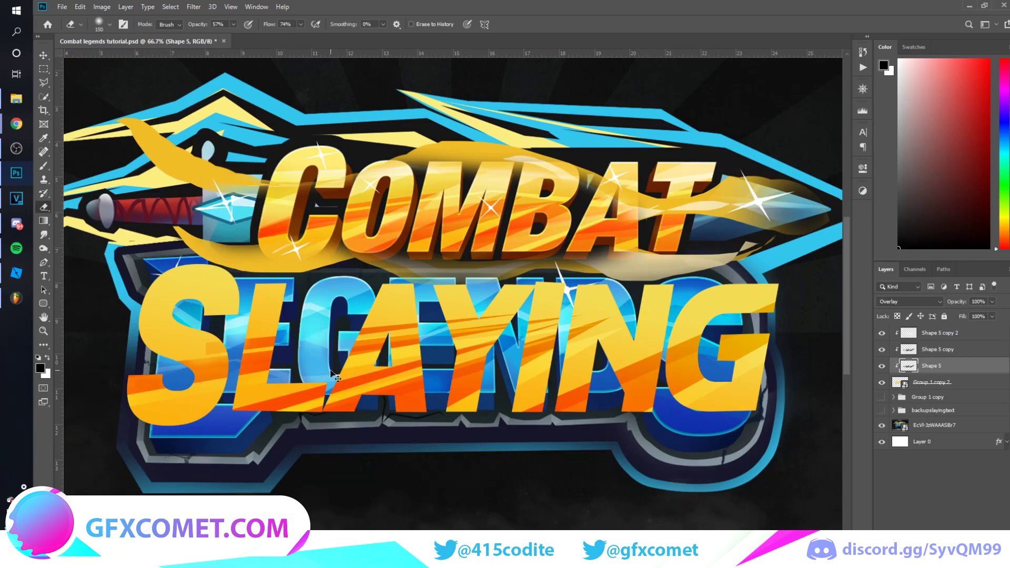
Lower the Shape 5 layer's opacity to 59% and save the document.
key("v")
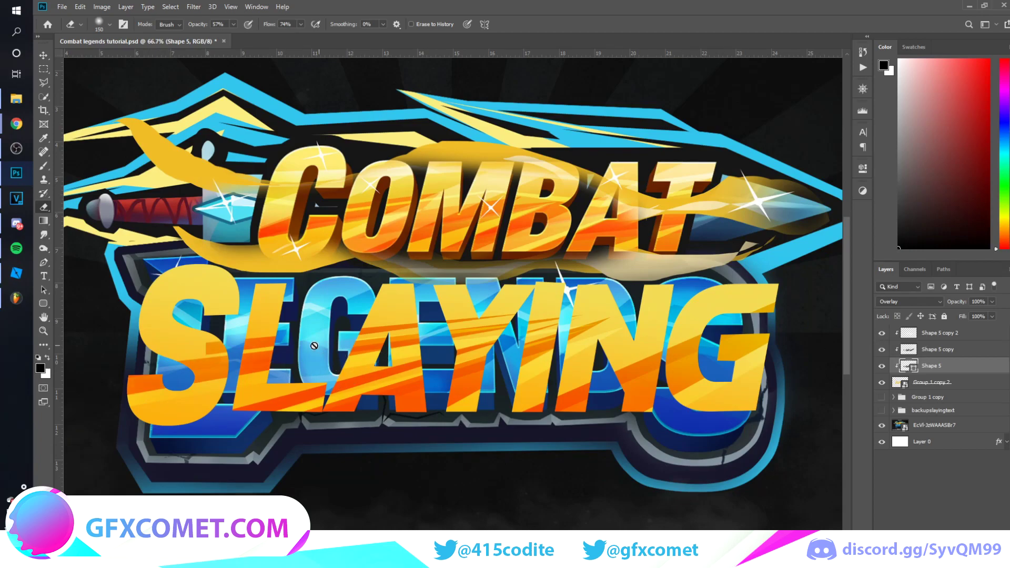
key("5")
key("9")
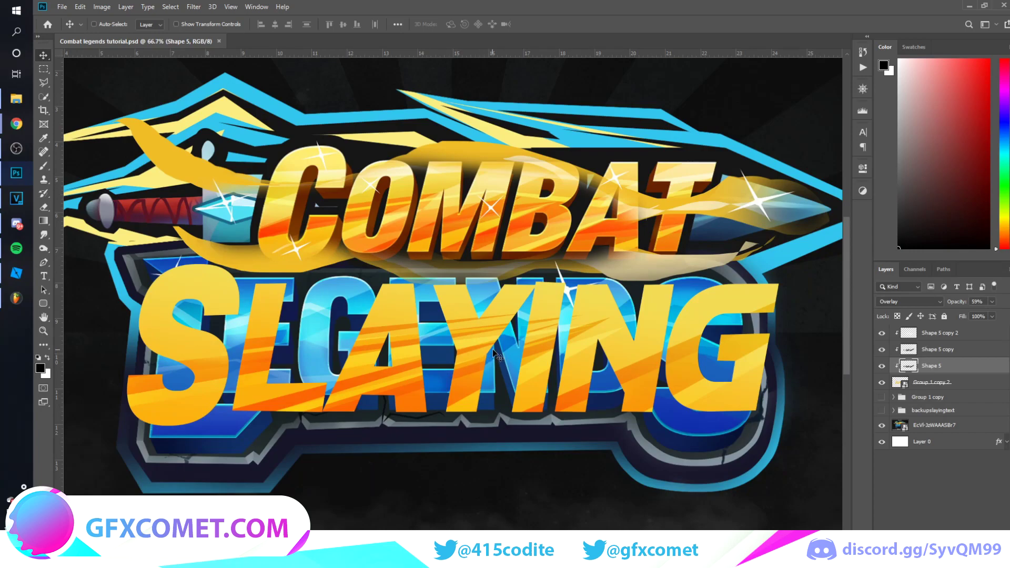
Choose the Rectangle tool, add an empty layer above the slash layers and compare the text without the reference image.
left_click_drag(44, 303, 68, 307)
left_click(964, 336)
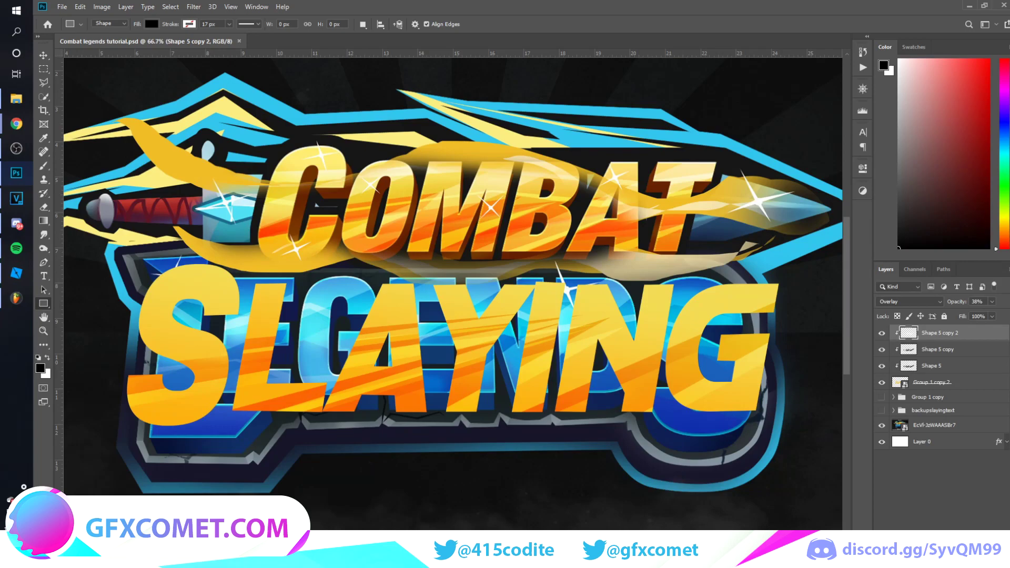
key("ctrl+shift+alt+n")
left_click(882, 443)
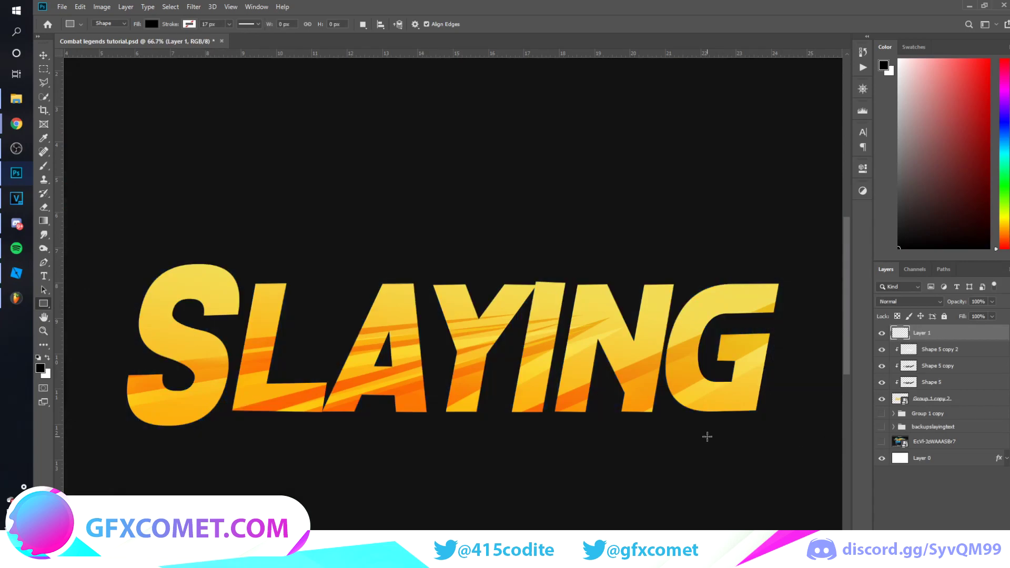
left_click(882, 444)
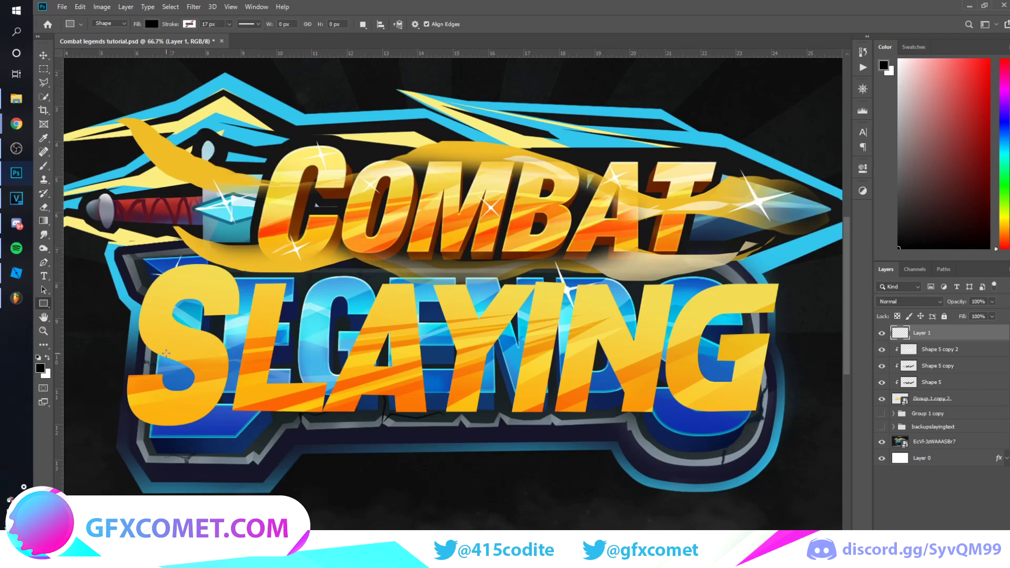
Draw a white horizontal bar about 2302 by 67 px across the lower half of SLAYING and clip it to the text.
left_click(47, 360)
key("ctrl+minus")
left_click_drag(149, 349, 759, 366)
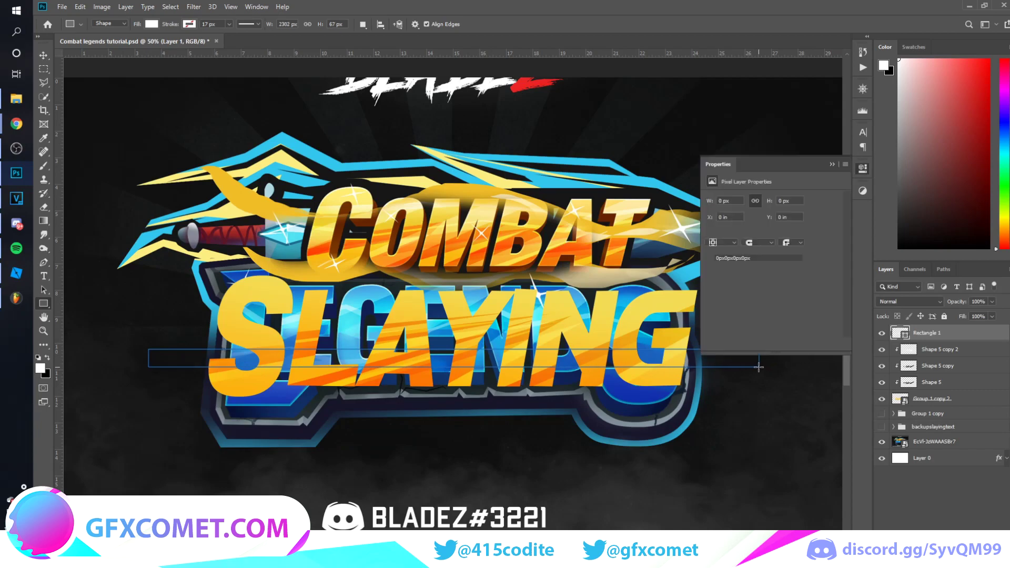
left_click(831, 164)
left_click(44, 54)
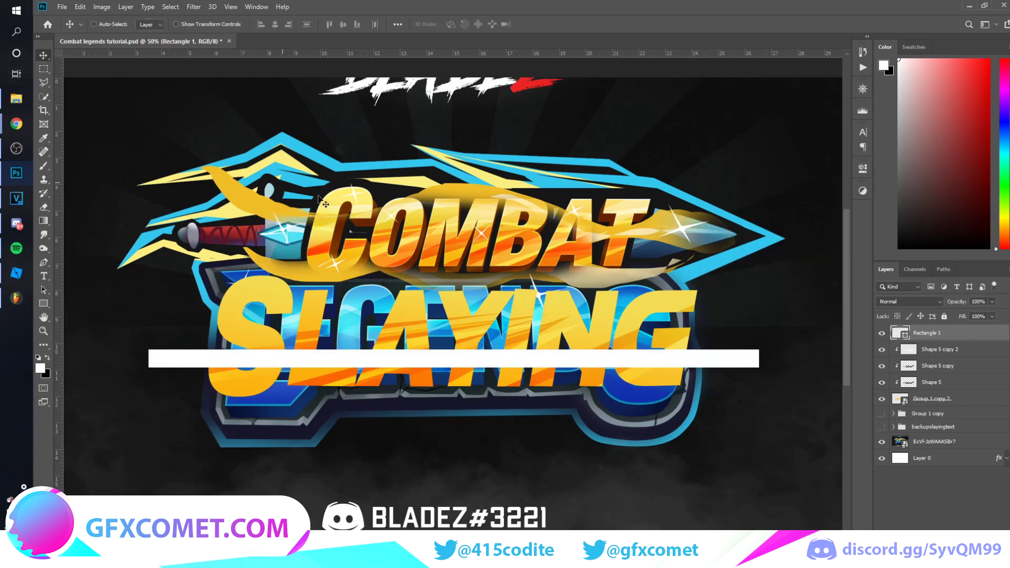
key("ctrl+plus")
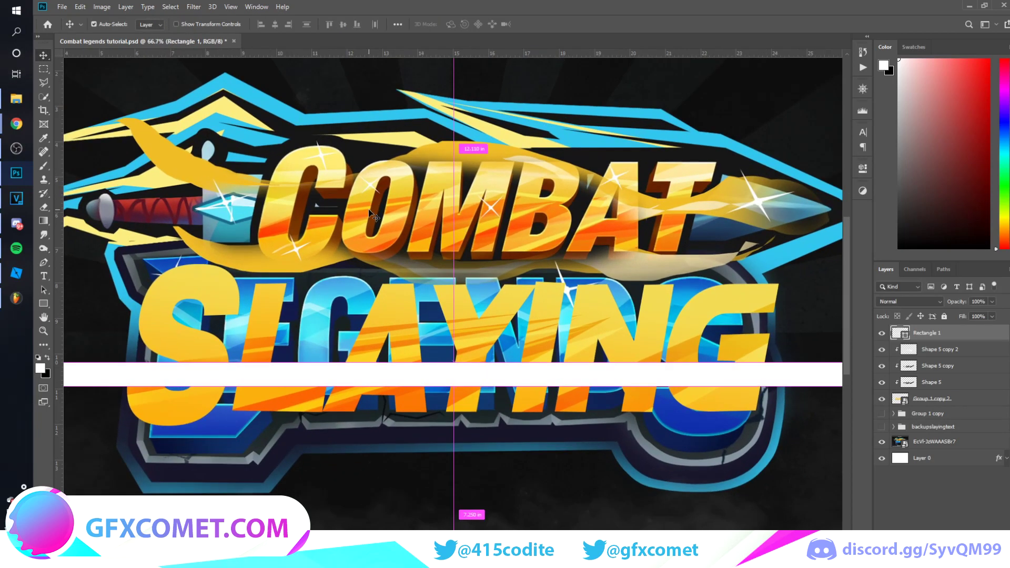
left_click(957, 341, "alt")
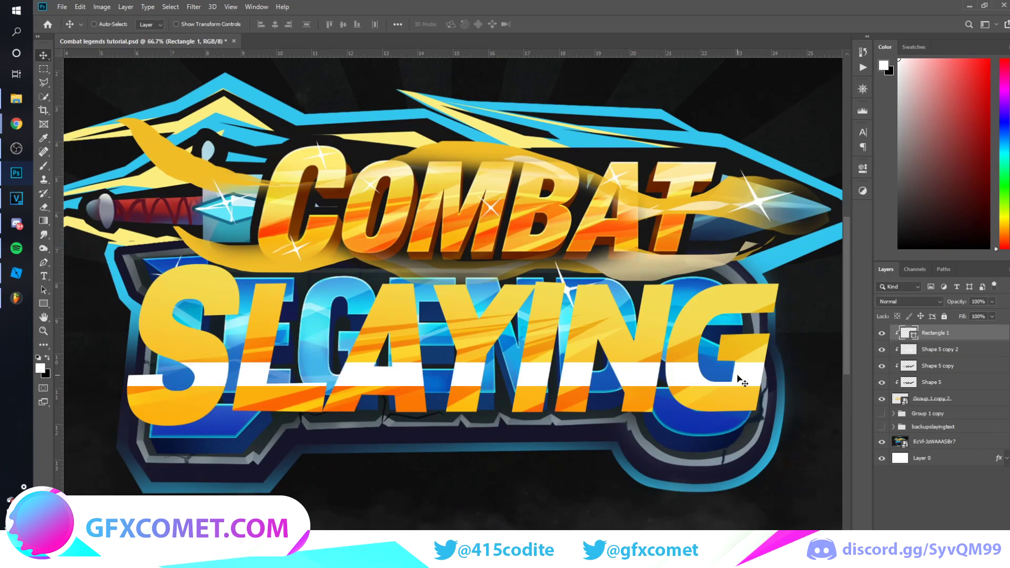
key("ctrl+plus")
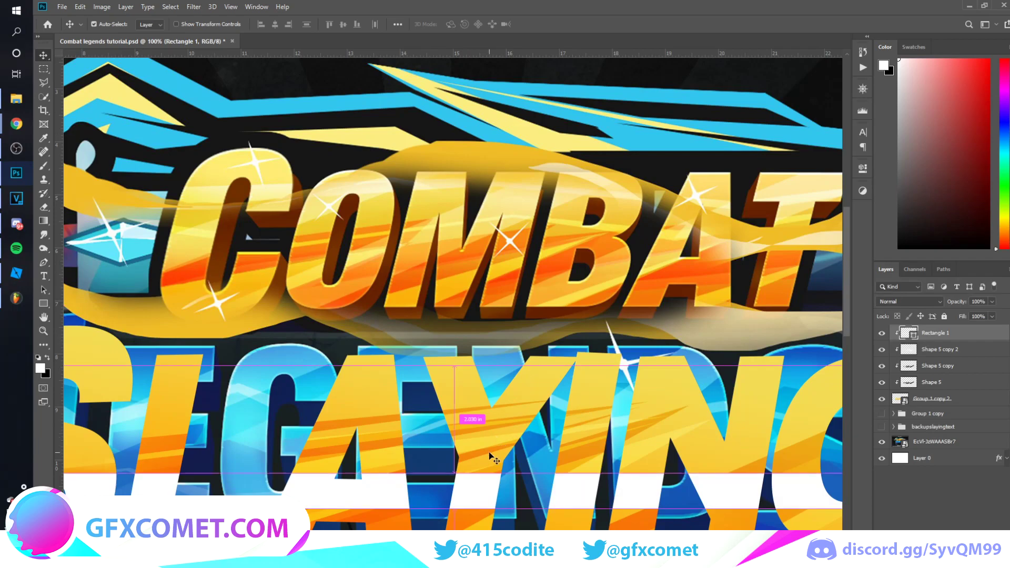
Rotate the clipped white bar to a steep diagonal and position it across the L and A of SLAYING.
key("ctrl+minus")
key("ctrl+minus")
left_click_drag(400, 313, 441, 405)
key("ctrl+t")
left_click_drag(410, 430, 587, 406)
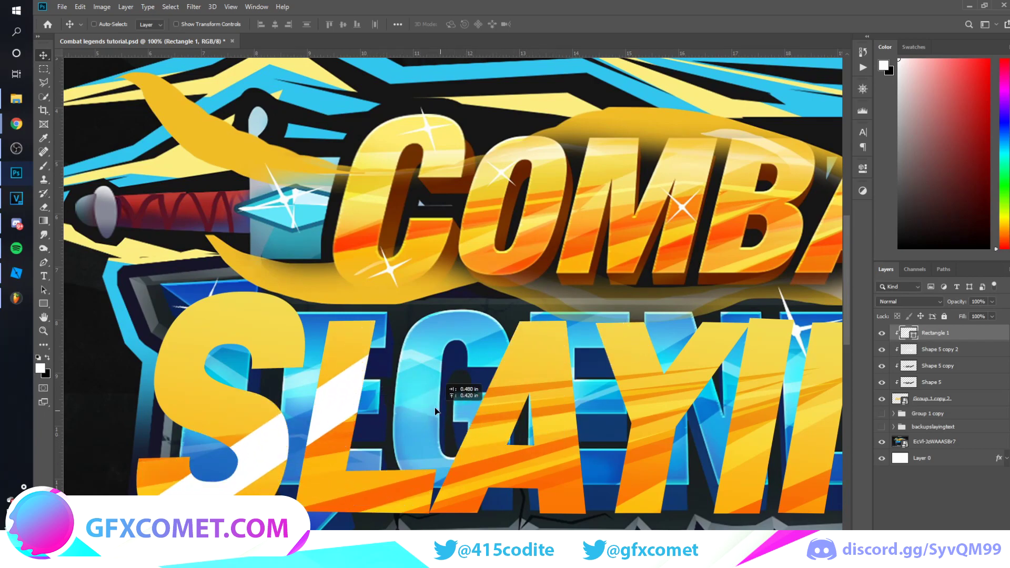
key("ctrl+t")
left_click_drag(497, 261, 508, 273)
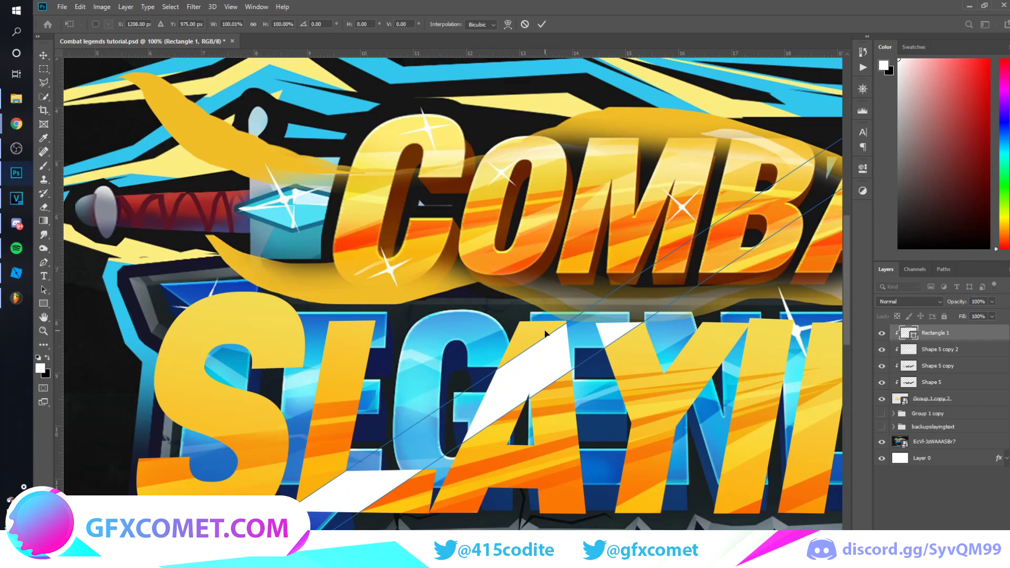
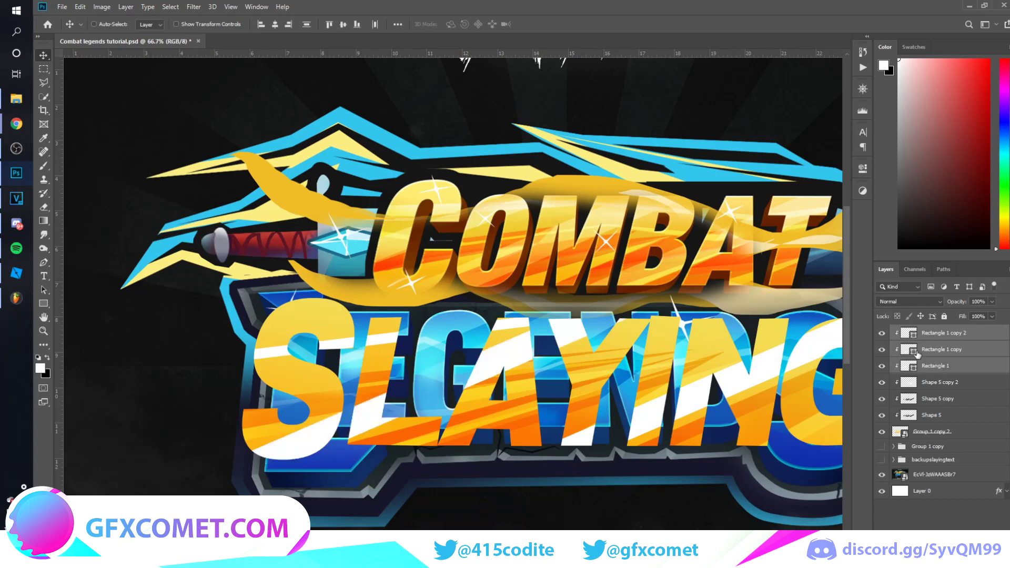
Merge the three diagonal white bar layers into one and lower the merged layer's opacity to 48%.
left_click(908, 303)
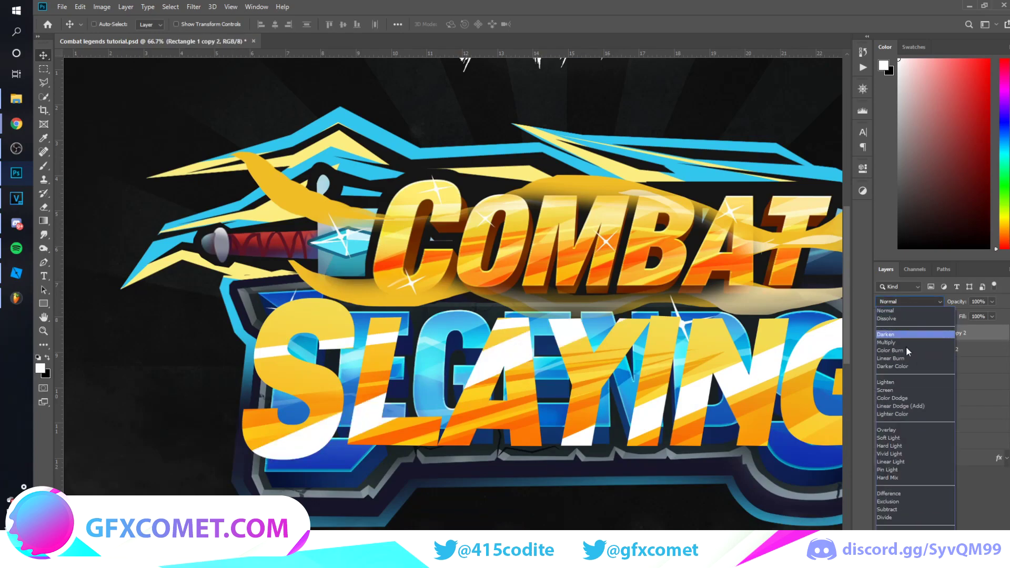
left_click(913, 311)
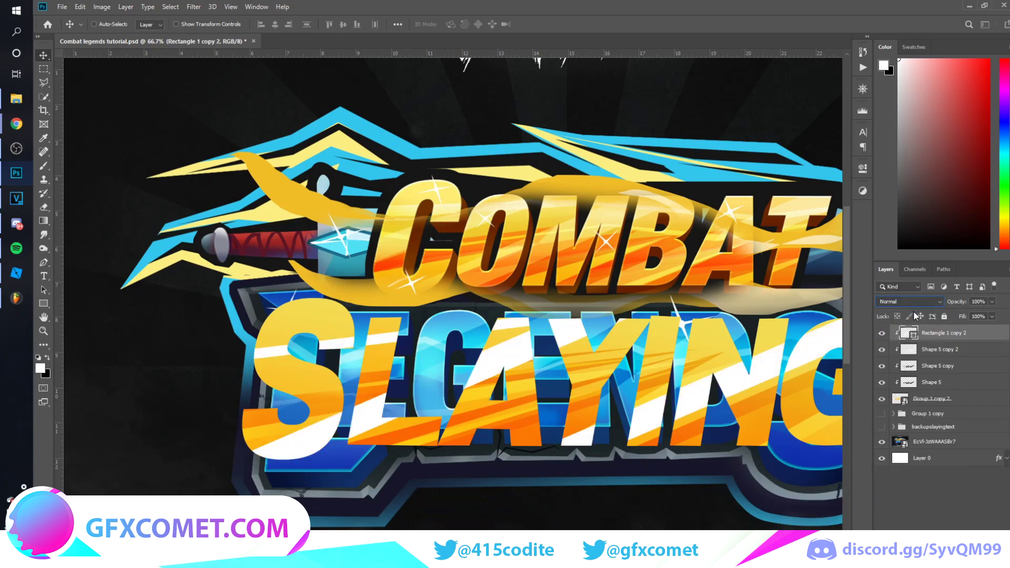
key("0")
key("5")
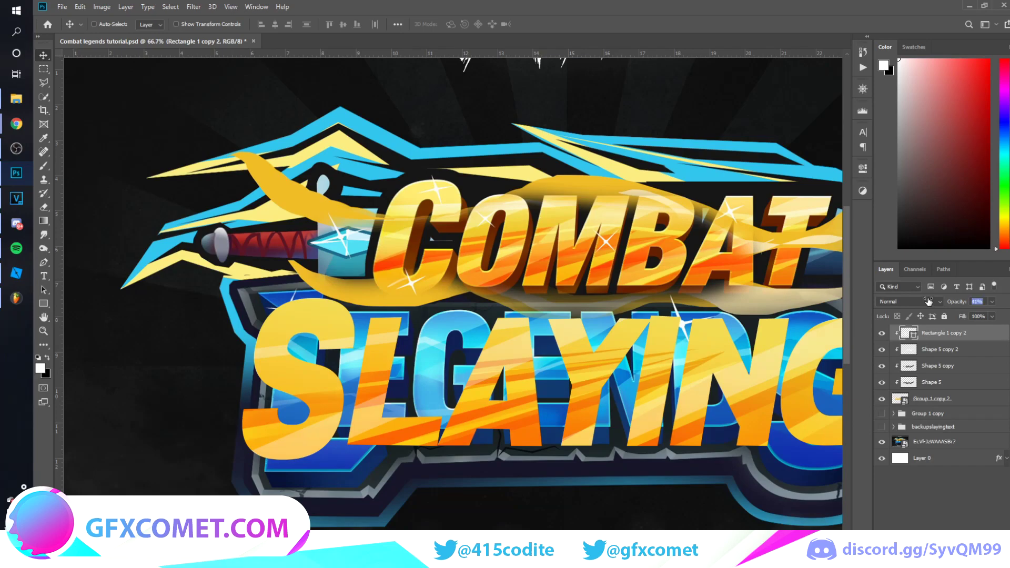
Set the merged bar layer's blend mode to Overlay and its opacity to 52%.
left_click(937, 301)
left_click(937, 301)
key("Down")
key("Down")
key("Down")
key("Down")
key("Down")
key("Down")
key("Down")
key("Down")
key("Down")
key("Down")
key("Down")
key("Down")
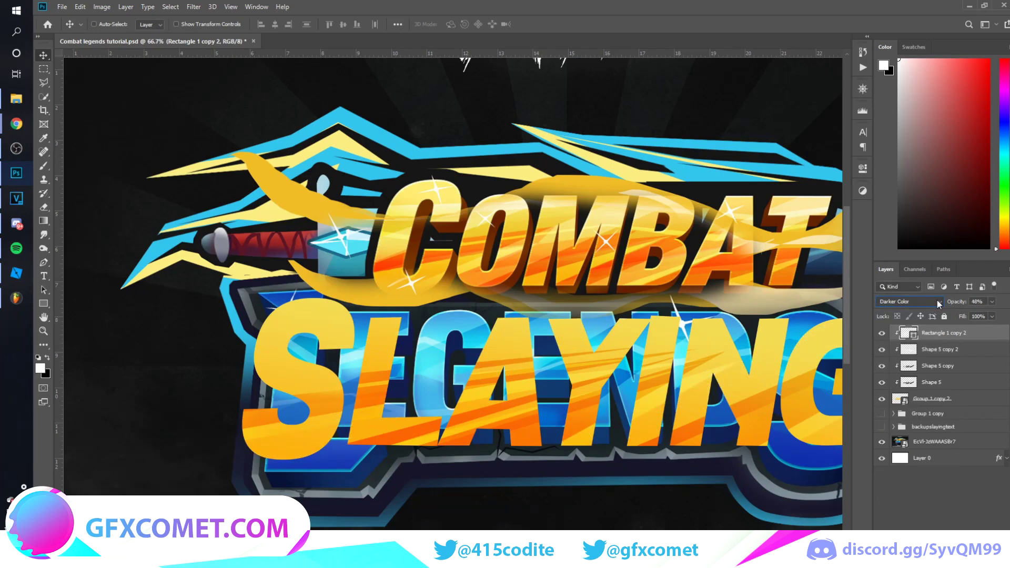
left_click(977, 301)
left_click_drag(977, 303, 978, 304)
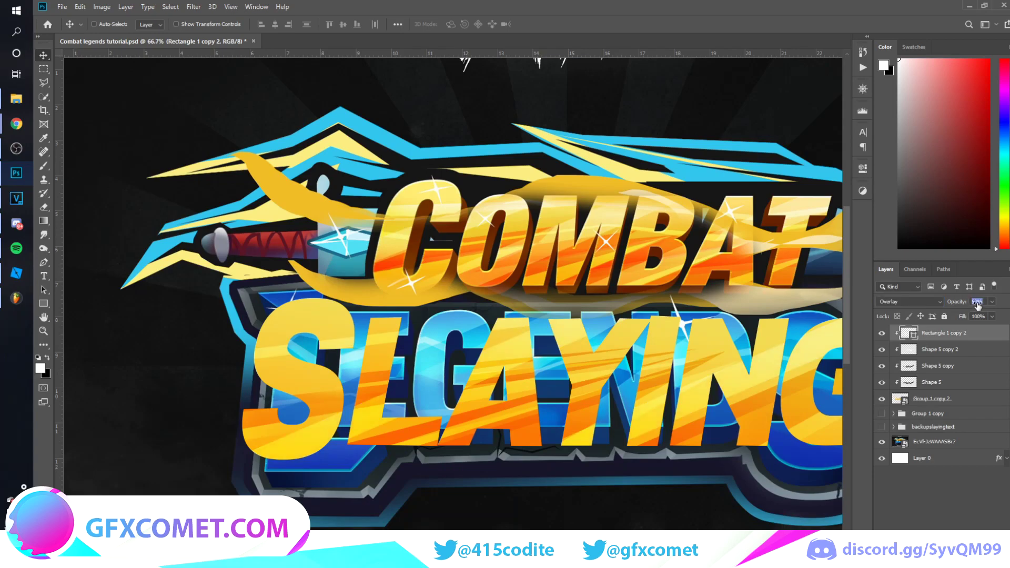
Duplicate the Overlay bar layer and set the copy's blend mode to Normal.
key("ctrl+j")
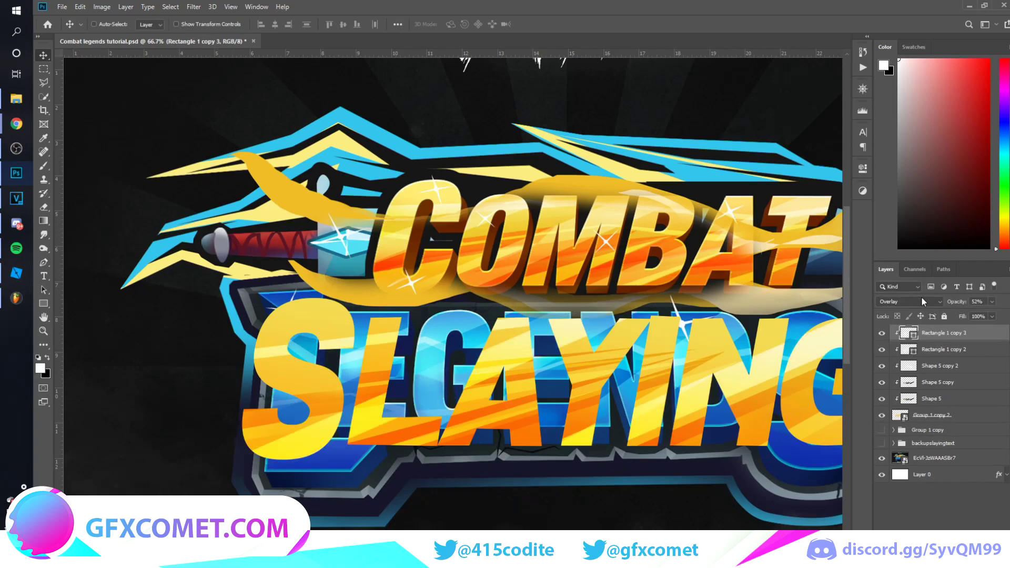
left_click(916, 298)
left_click(895, 304)
Rasterize the duplicated bar layer and softly erase parts of its highlights across the letters with an eraser enlarged to 200 px.
key("e")
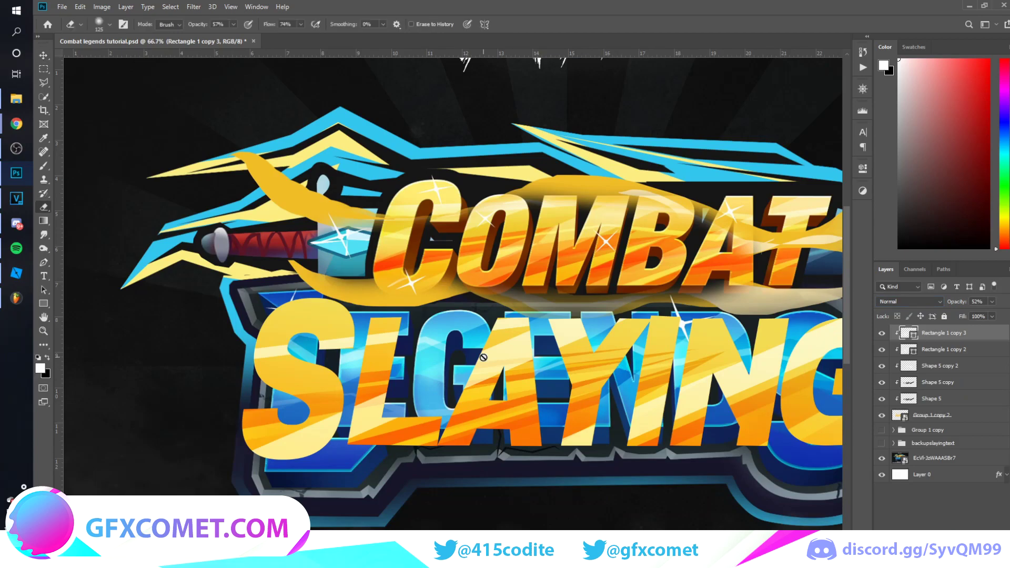
left_click(484, 358)
left_click(469, 217)
key("ctrl+plus")
key("ctrl+plus")
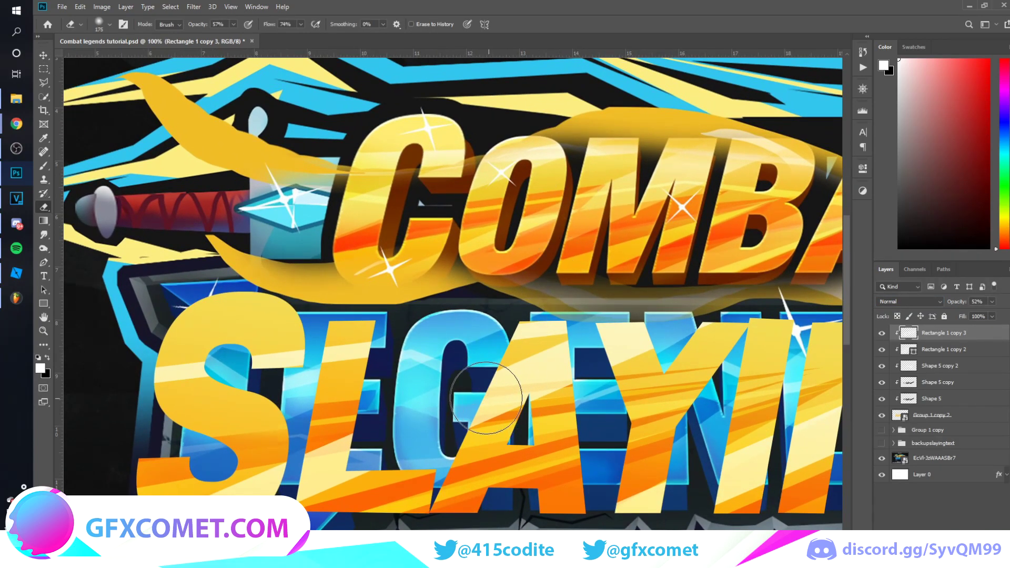
key("bracketright")
key("bracketright")
key("bracketright")
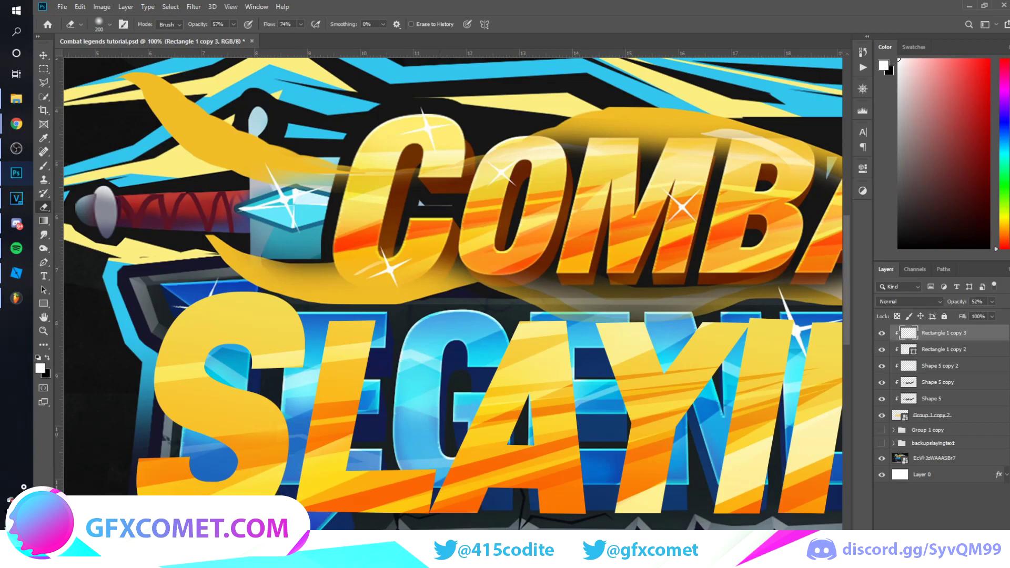
scroll(377, 458, "right", 10)
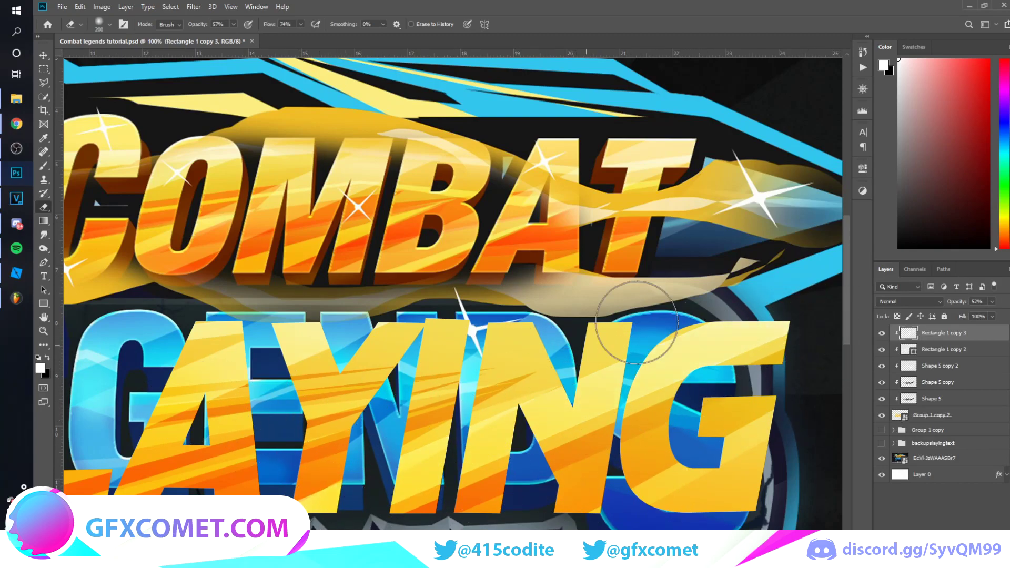
Set the opacity of the Rectangle 1 copy 3 layer to 48% and of the Rectangle 1 copy 2 layer to 29%.
key("v")
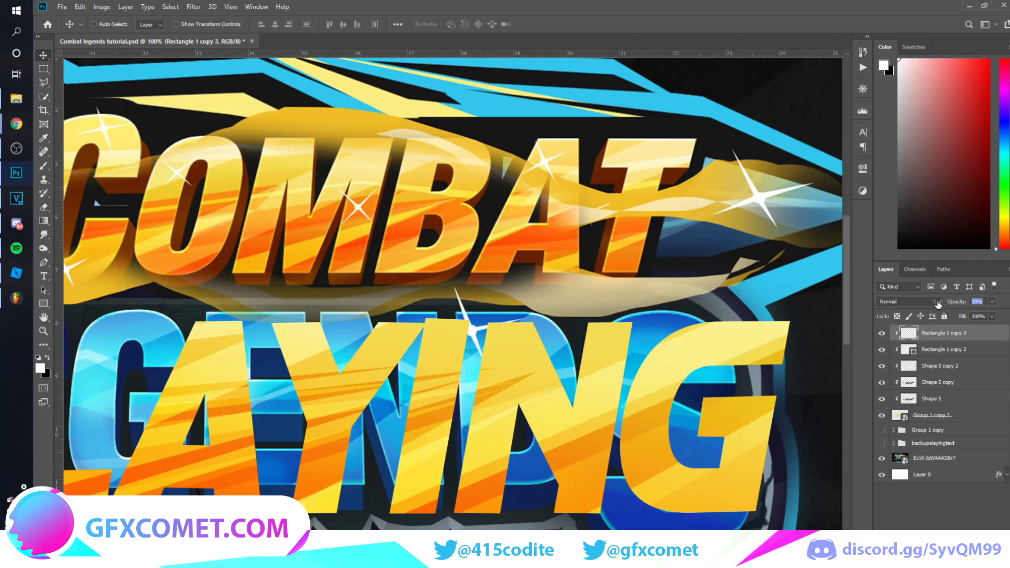
left_click(978, 302)
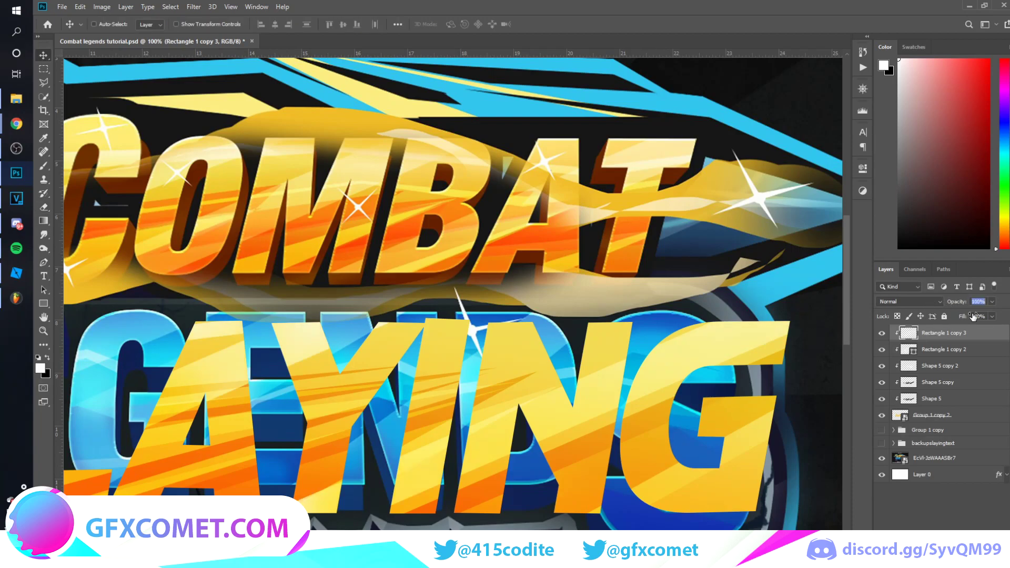
type("40")
key("Return")
left_click(937, 350)
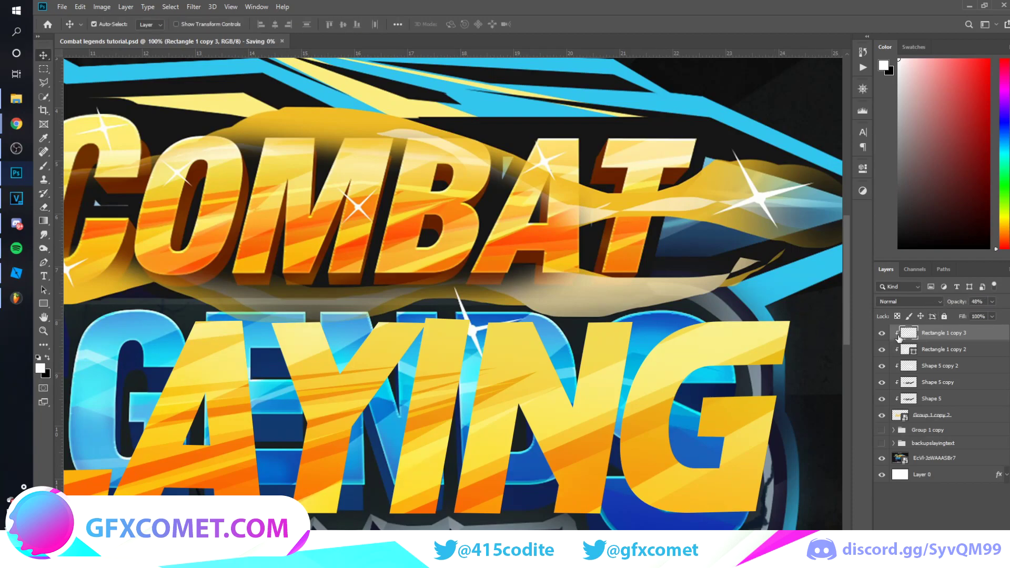
left_click_drag(956, 306, 938, 307)
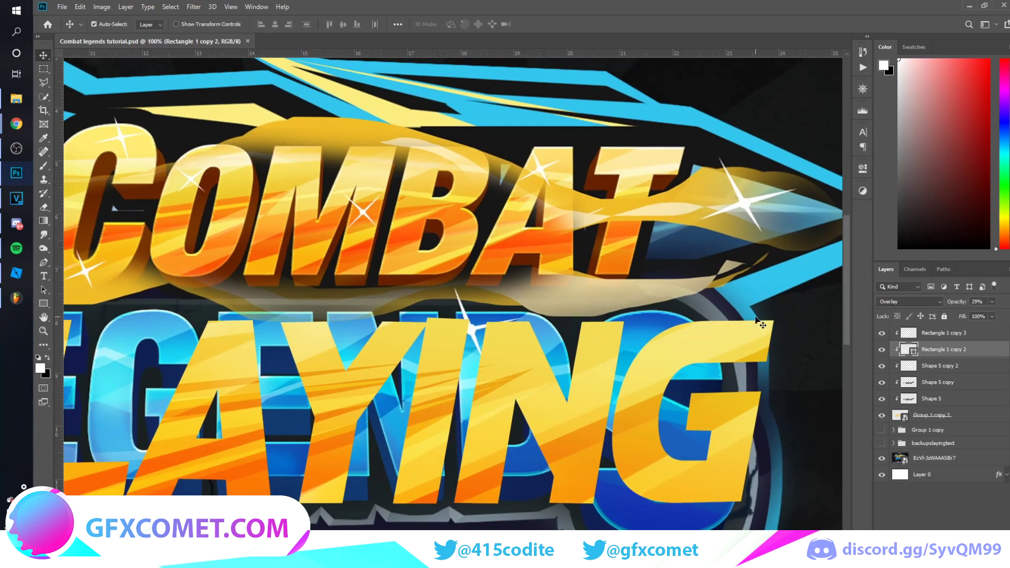
Hide the Combat Legends reference image layer to view the SLAYING text on its own.
key("ctrl+minus")
key("ctrl+minus")
key("ctrl+minus")
key("ctrl+plus")
key("ctrl+plus")
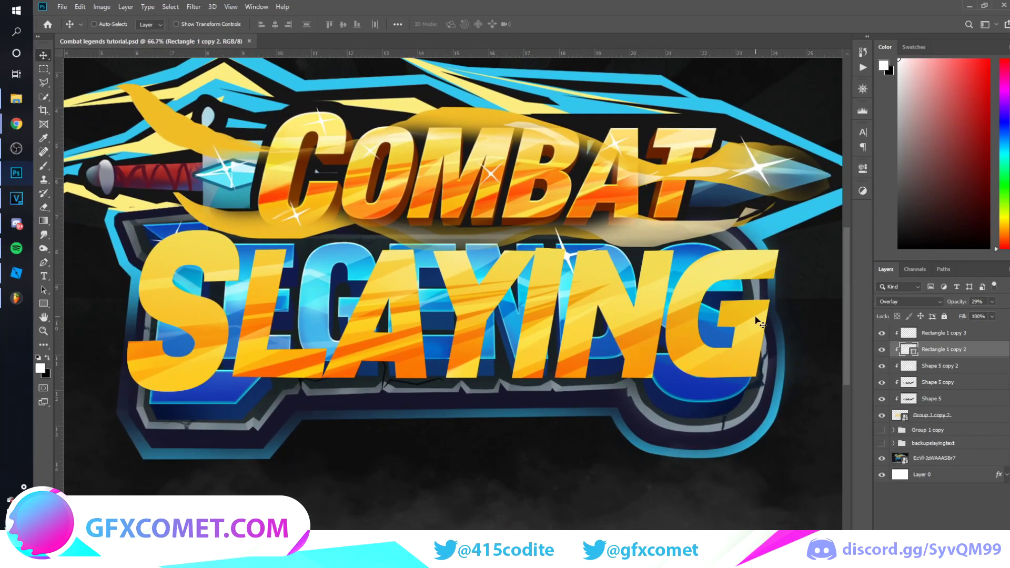
left_click(881, 459)
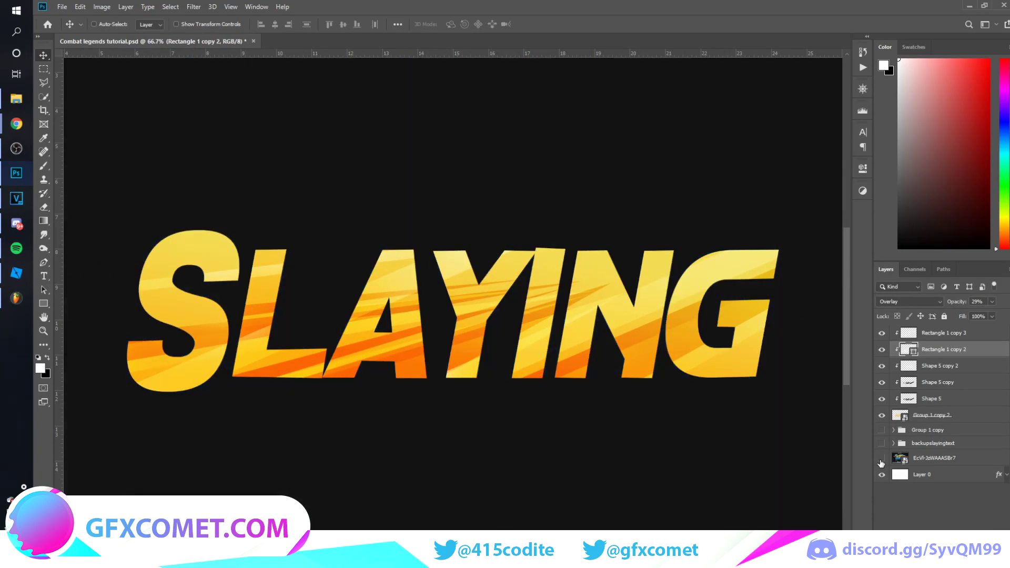